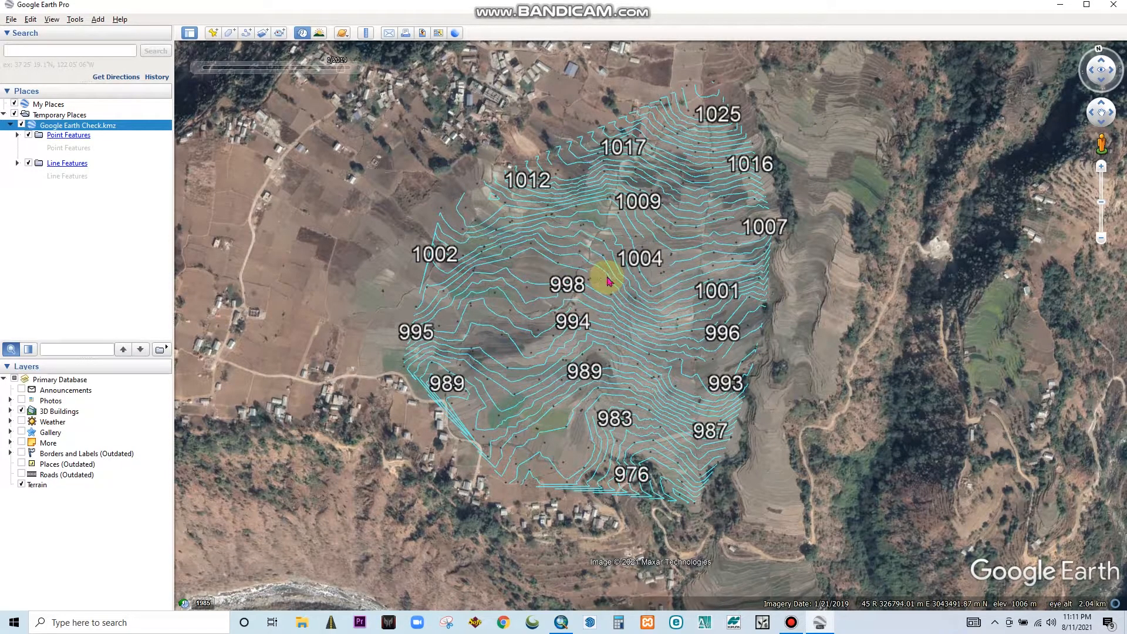
Open the Excel Land Data CSV Format file from the Gis cutfill folder and examine its easting, northing and elevation columns.
{"action": "left_click", "coordinate": [1058, 6]}
{"action": "double_click", "coordinate": [464, 314]}
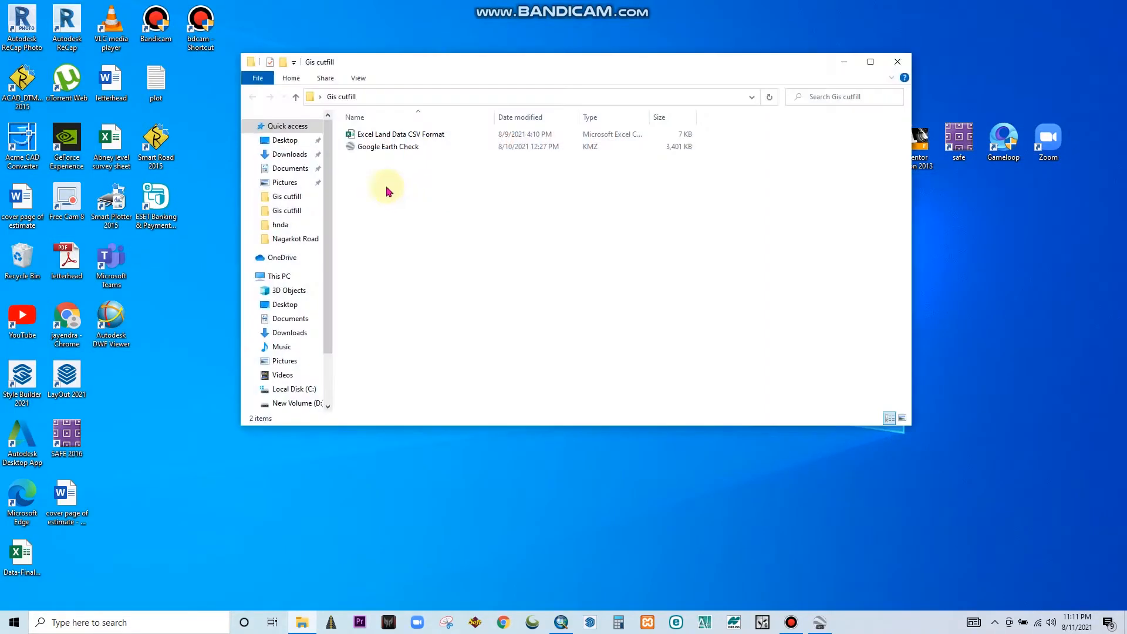
{"action": "left_click", "coordinate": [388, 138]}
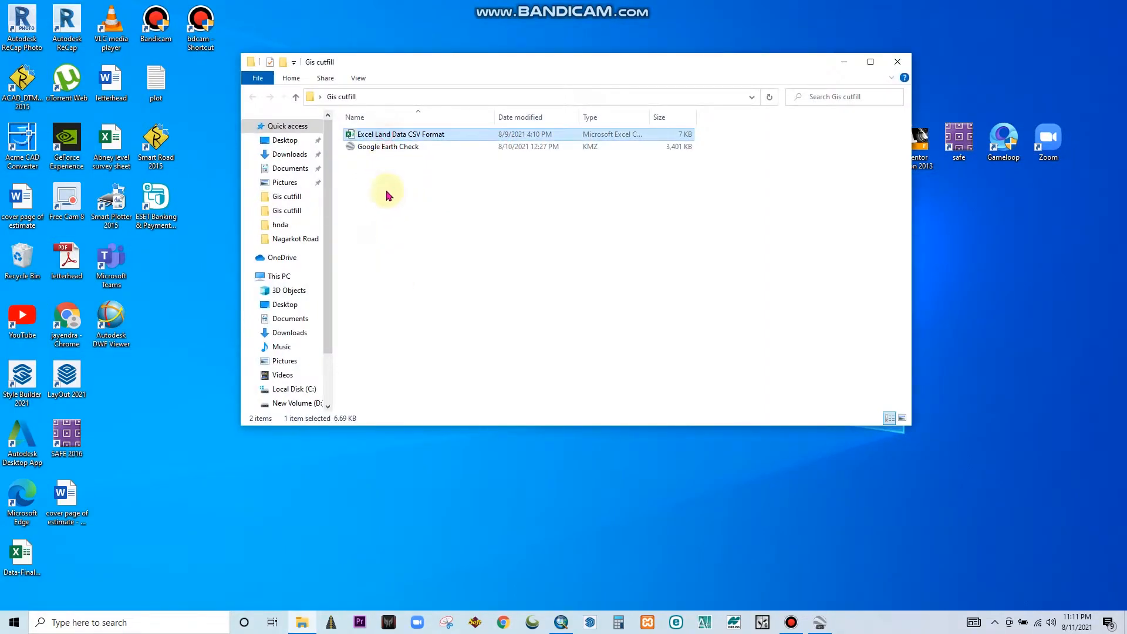
{"action": "double_click", "coordinate": [401, 135]}
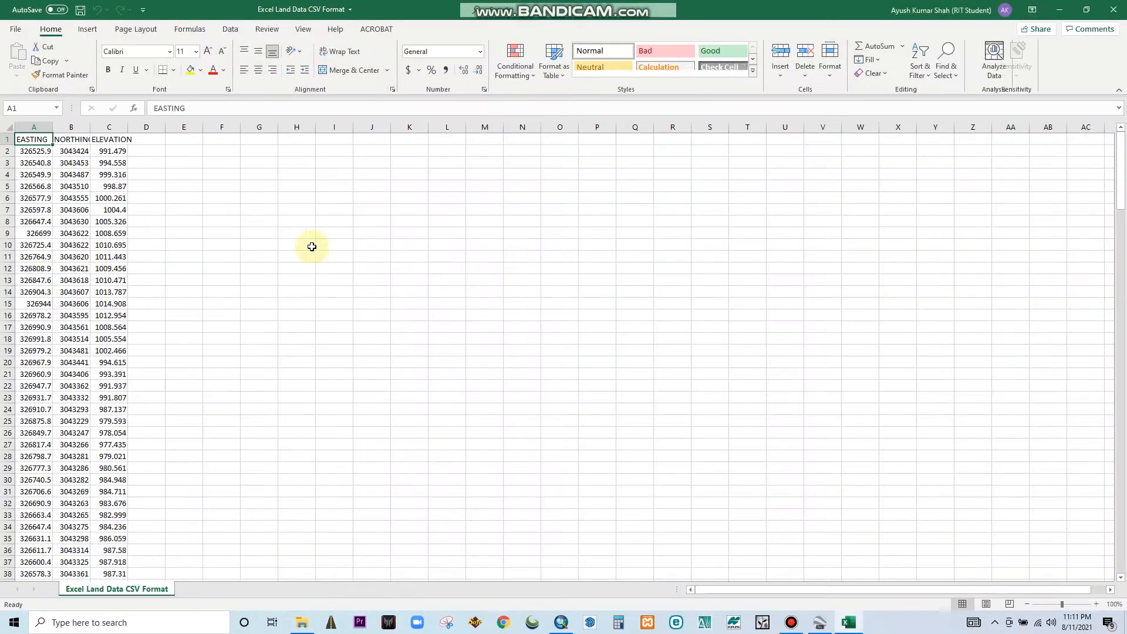
{"action": "left_click", "coordinate": [33, 126]}
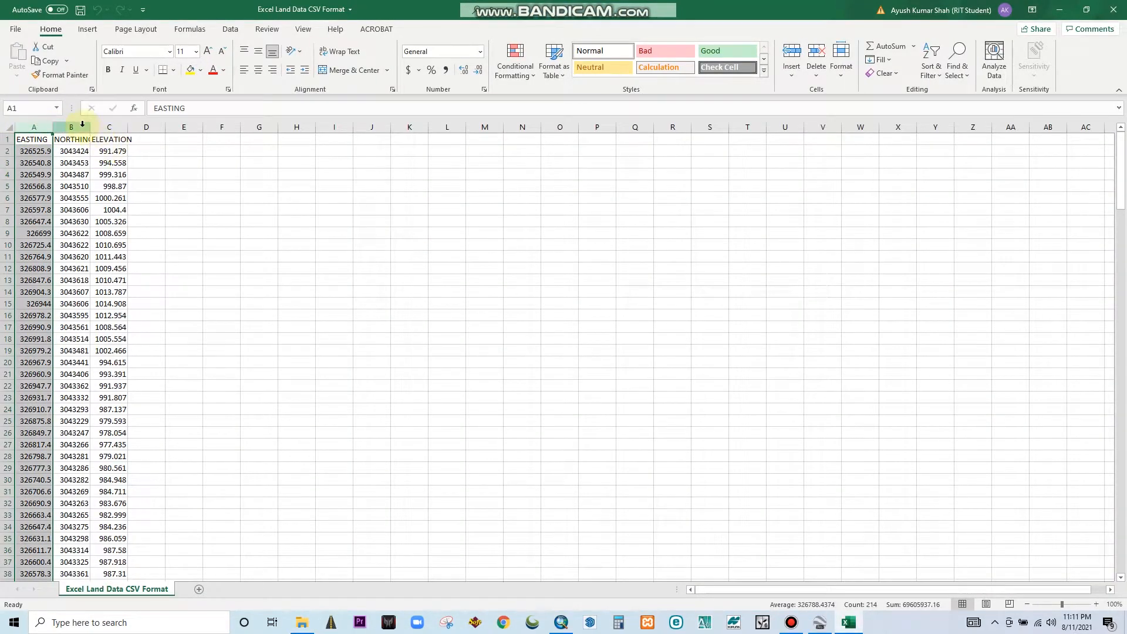
{"action": "left_click", "coordinate": [83, 125]}
{"action": "left_click", "coordinate": [110, 125]}
{"action": "left_click", "coordinate": [167, 186]}
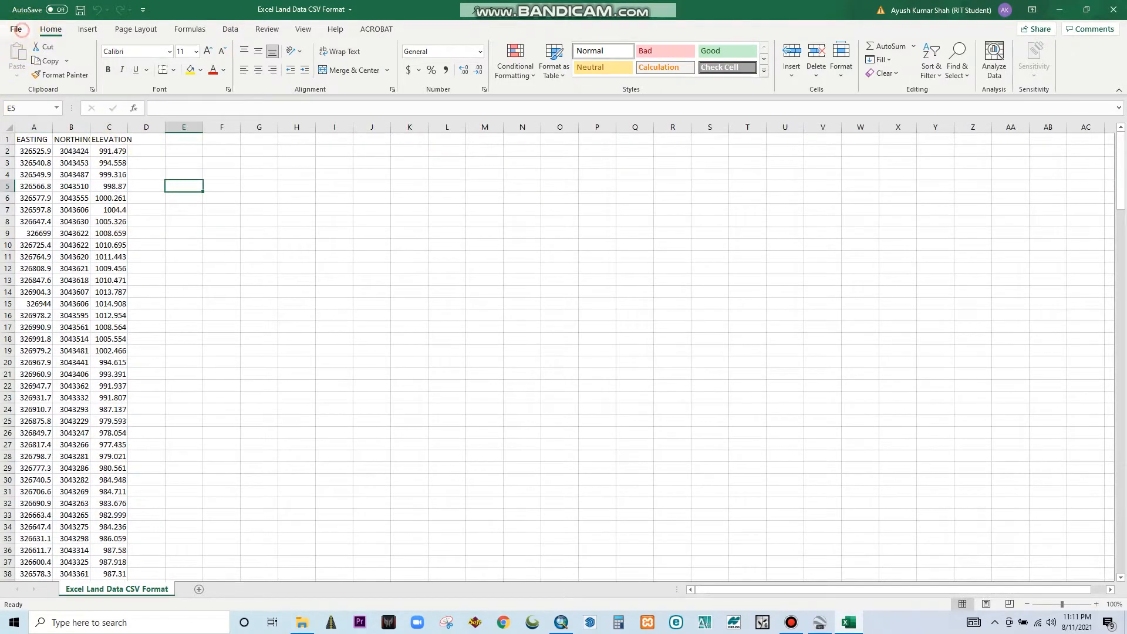
Check the table's save format in the Save As dialog, cancel without saving, and close the spreadsheet.
{"action": "left_click", "coordinate": [21, 31]}
{"action": "left_click", "coordinate": [37, 187]}
{"action": "left_click", "coordinate": [195, 268]}
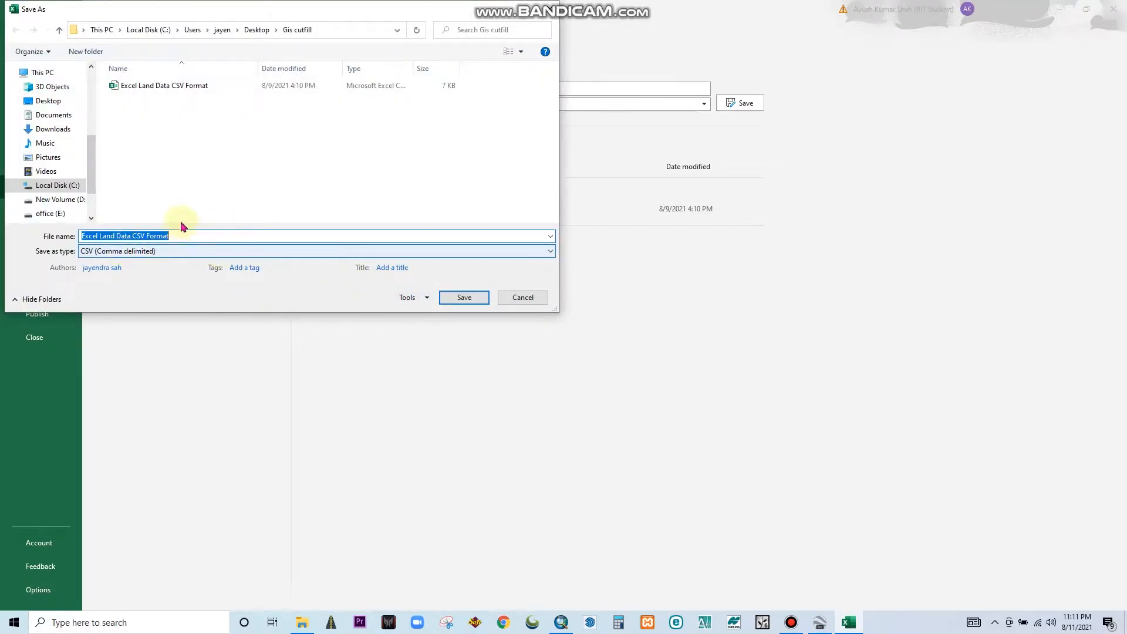
{"action": "left_click", "coordinate": [521, 297]}
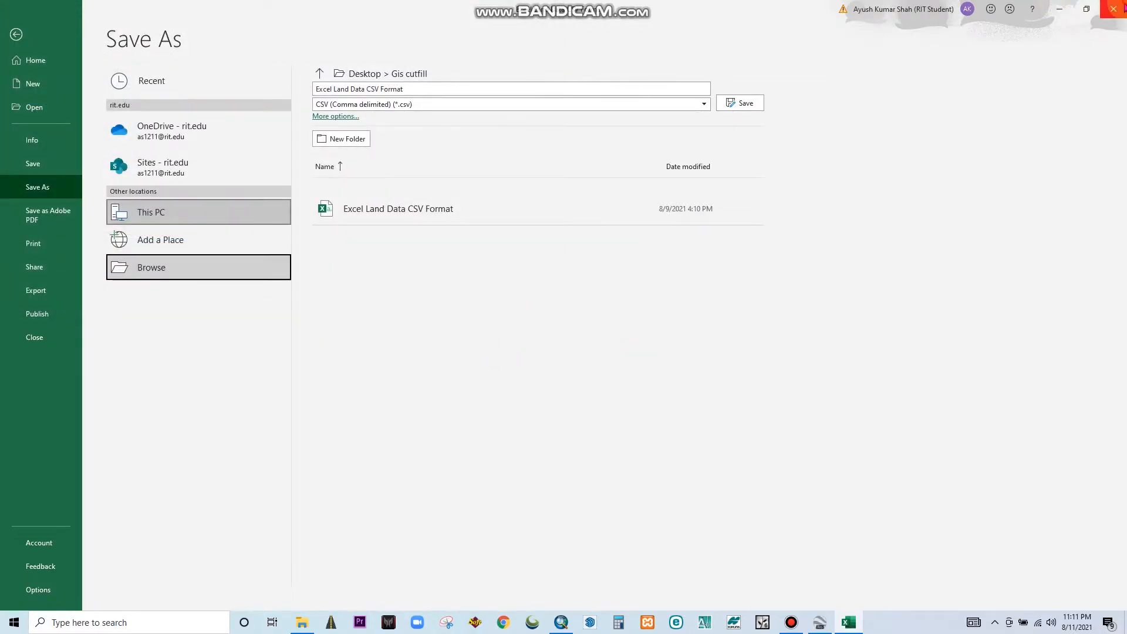
{"action": "key", "text": "alt+F4"}
{"action": "right_click", "coordinate": [432, 196]}
{"action": "left_click", "coordinate": [466, 245]}
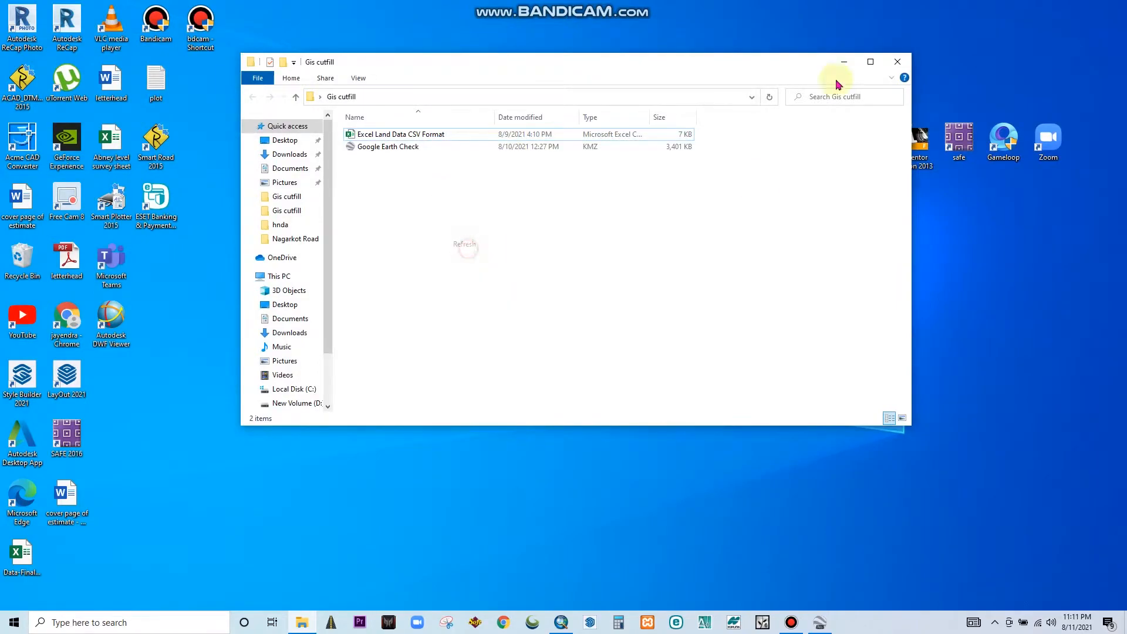
{"action": "left_click", "coordinate": [845, 65]}
{"action": "right_click", "coordinate": [547, 269]}
{"action": "left_click", "coordinate": [557, 300]}
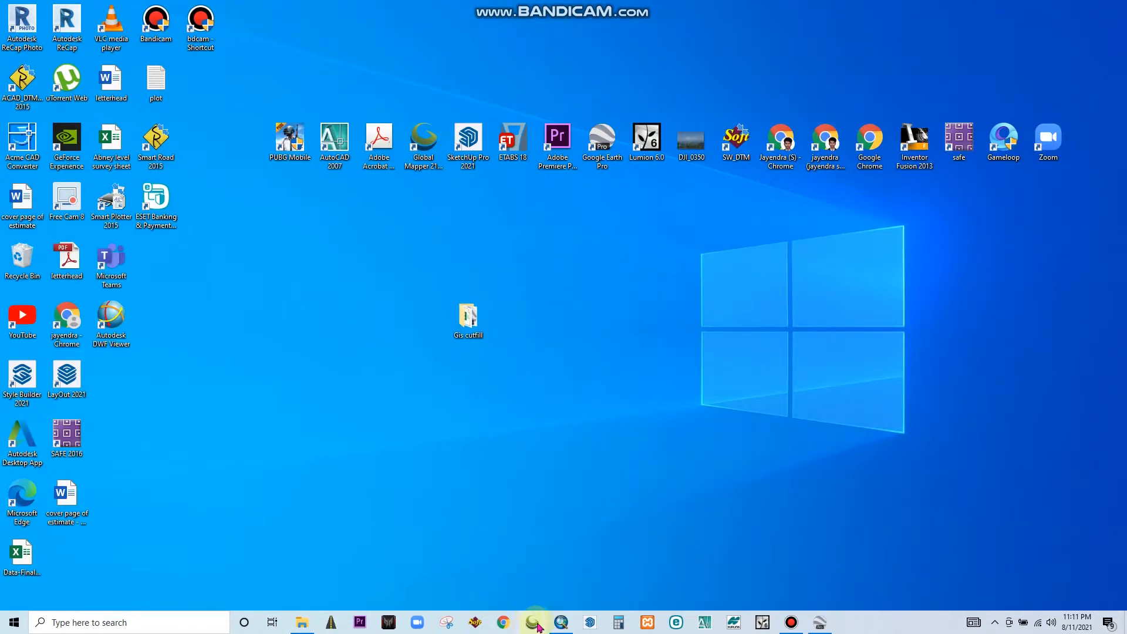
Switch to ArcMap and connect to the Gis cutfill folder as a data location without adding any data.
{"action": "left_click", "coordinate": [561, 621]}
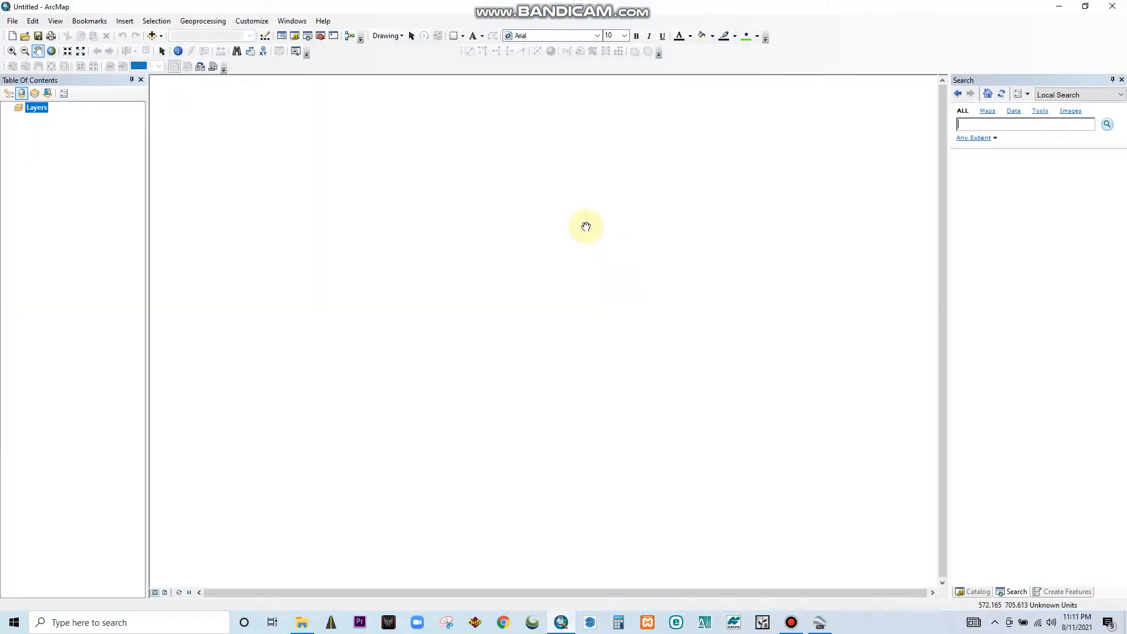
{"action": "left_click", "coordinate": [153, 36]}
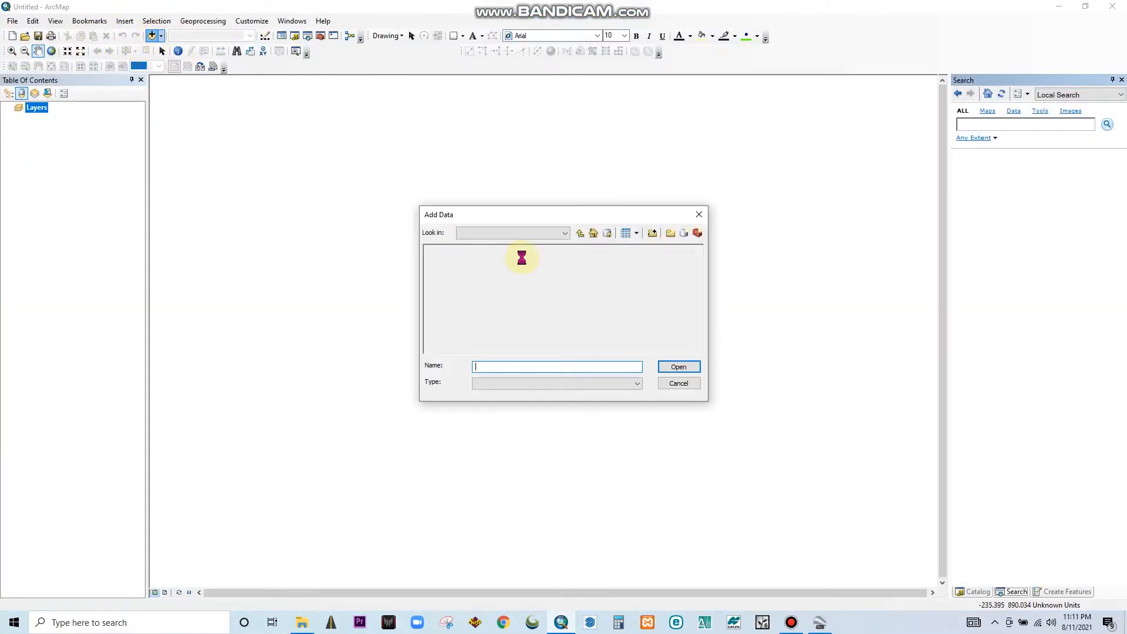
{"action": "left_click", "coordinate": [652, 233]}
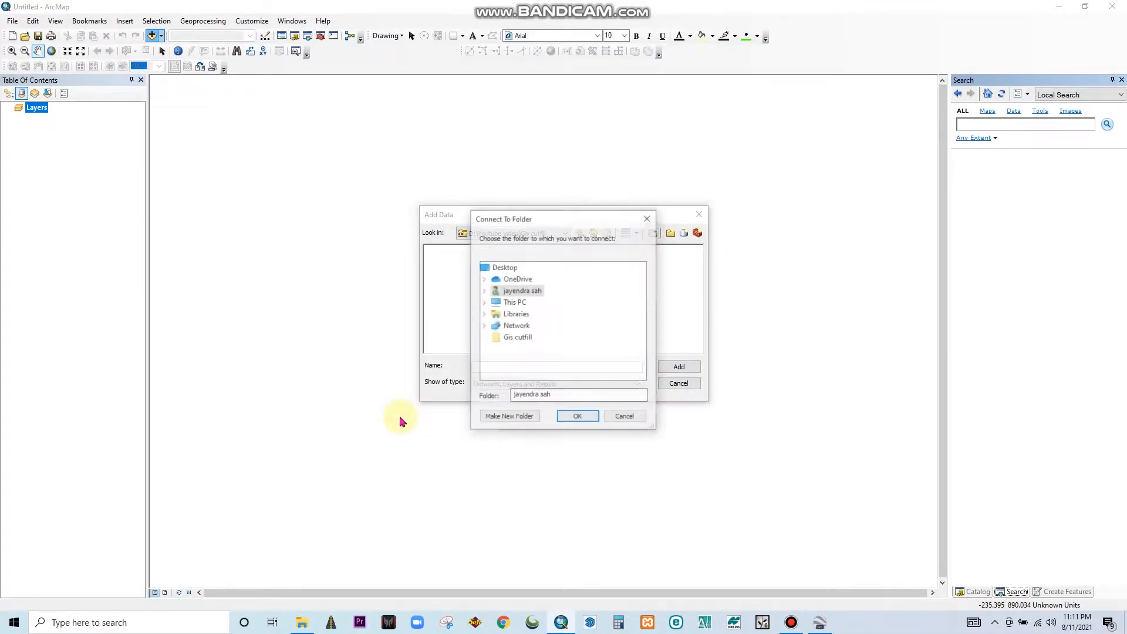
{"action": "left_click", "coordinate": [517, 337]}
{"action": "left_click", "coordinate": [578, 417]}
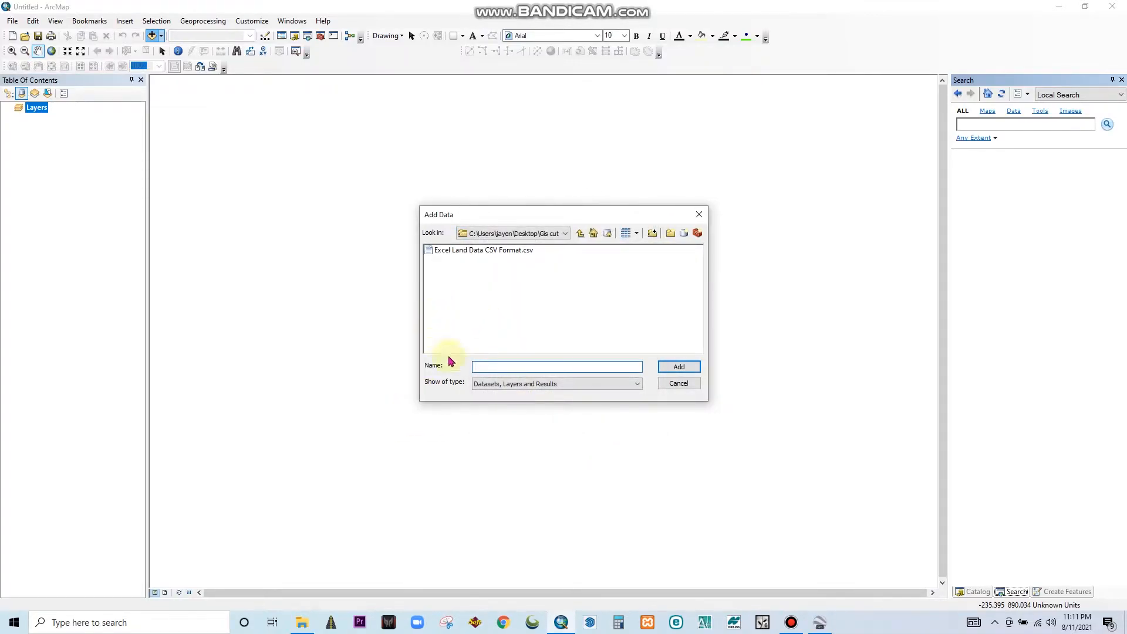
{"action": "left_click", "coordinate": [679, 383]}
Start adding XY data and choose Excel Land Data CSV Format.csv from the Gis cutfill folder as the table.
{"action": "left_click", "coordinate": [12, 20]}
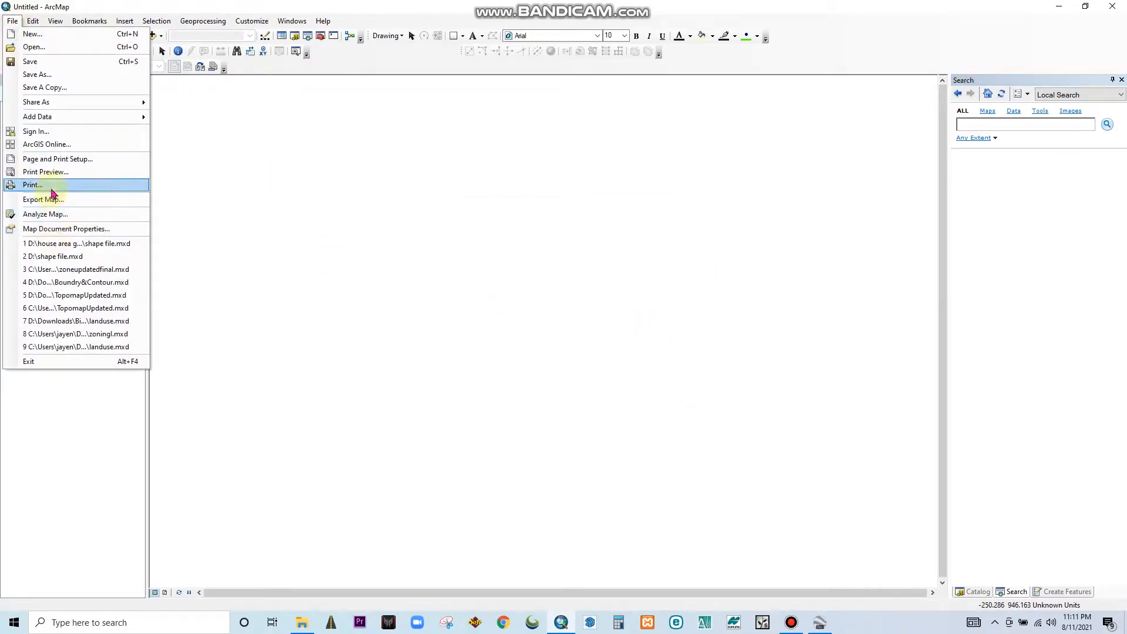
{"action": "left_click", "coordinate": [59, 117]}
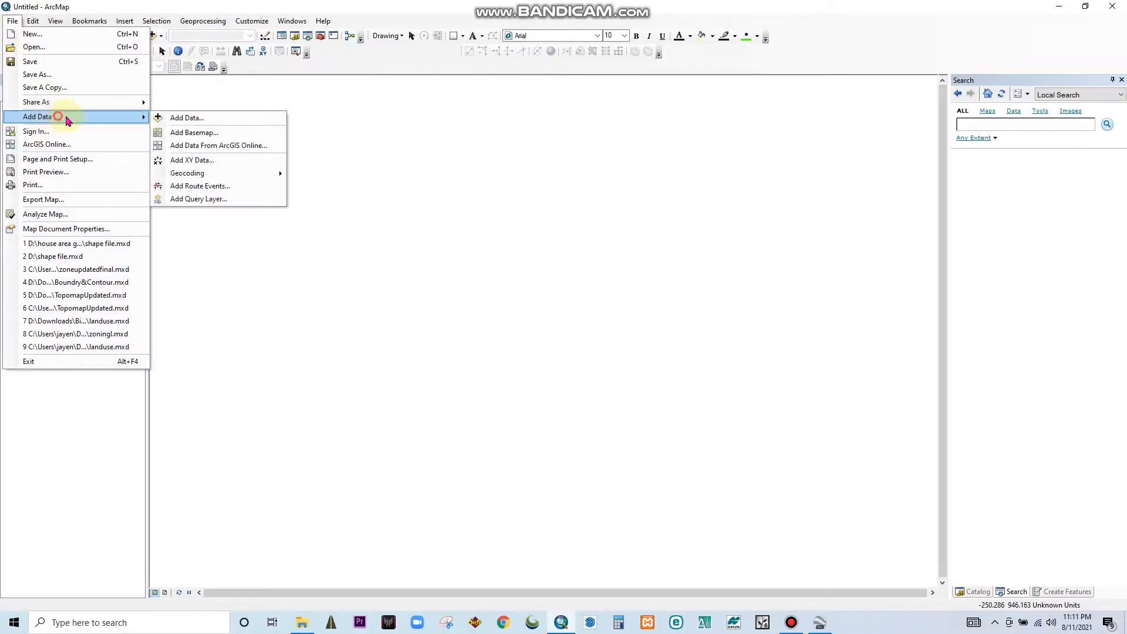
{"action": "left_click", "coordinate": [196, 167]}
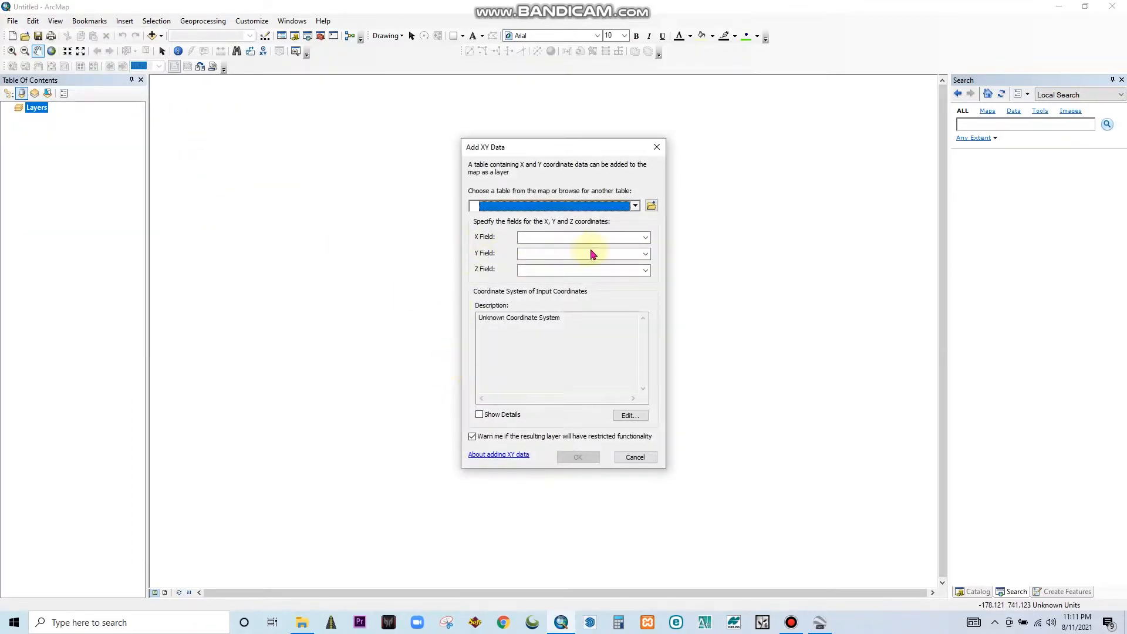
{"action": "left_click", "coordinate": [651, 205]}
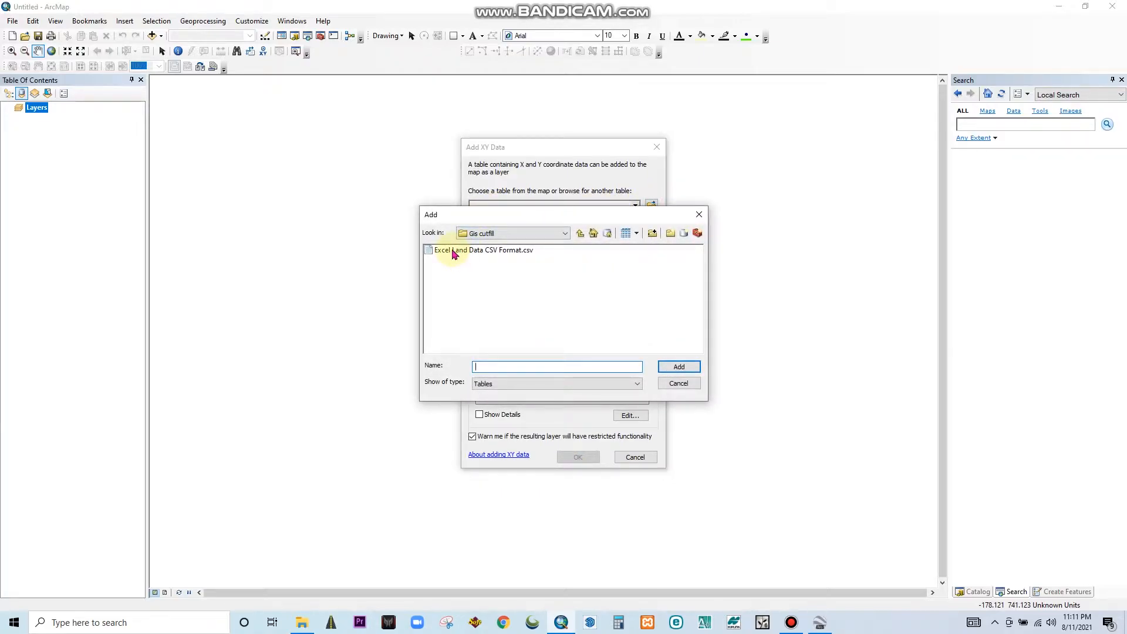
{"action": "left_click", "coordinate": [453, 254]}
{"action": "left_click", "coordinate": [667, 374]}
Map the coordinate fields of the XY data: X to EASTING, Y to NORTHING and Z to ELEVATION.
{"action": "left_click", "coordinate": [553, 238]}
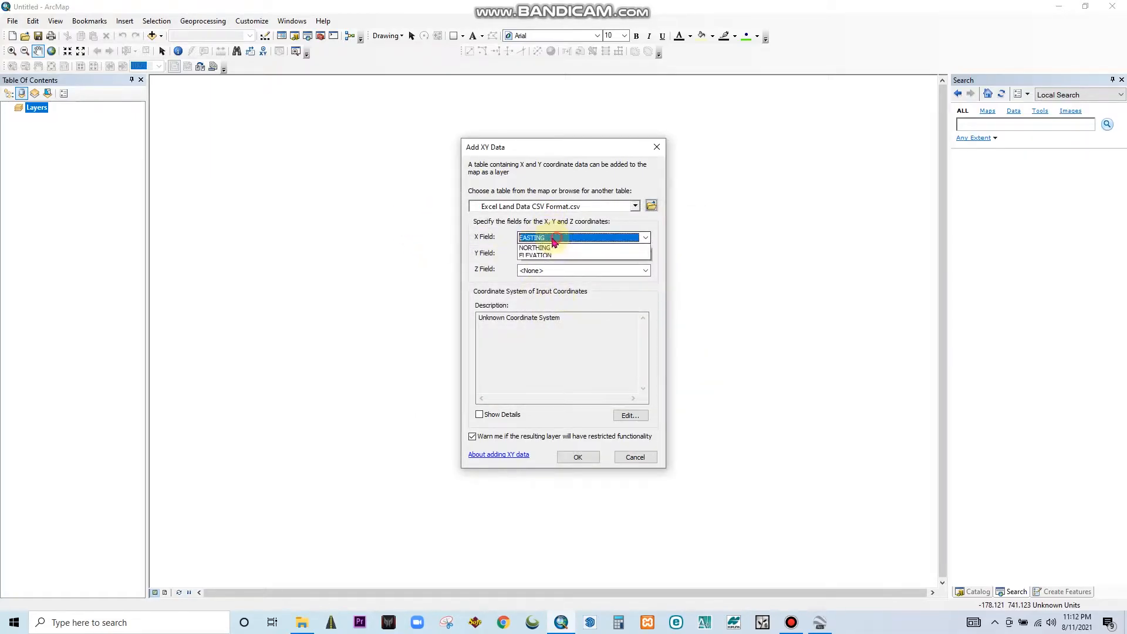
{"action": "left_click", "coordinate": [546, 248]}
{"action": "left_click", "coordinate": [536, 253]}
{"action": "left_click", "coordinate": [535, 273]}
{"action": "left_click", "coordinate": [534, 271]}
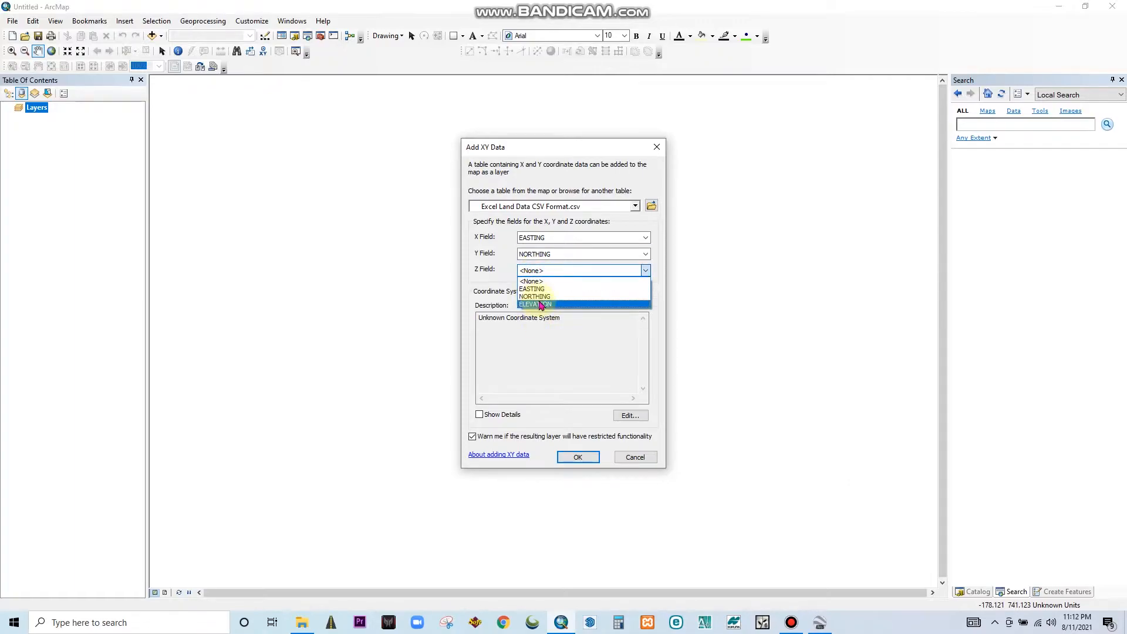
{"action": "left_click", "coordinate": [540, 304]}
{"action": "left_click_drag", "start_coordinate": [561, 318], "coordinate": [474, 314]}
{"action": "left_click", "coordinate": [554, 334]}
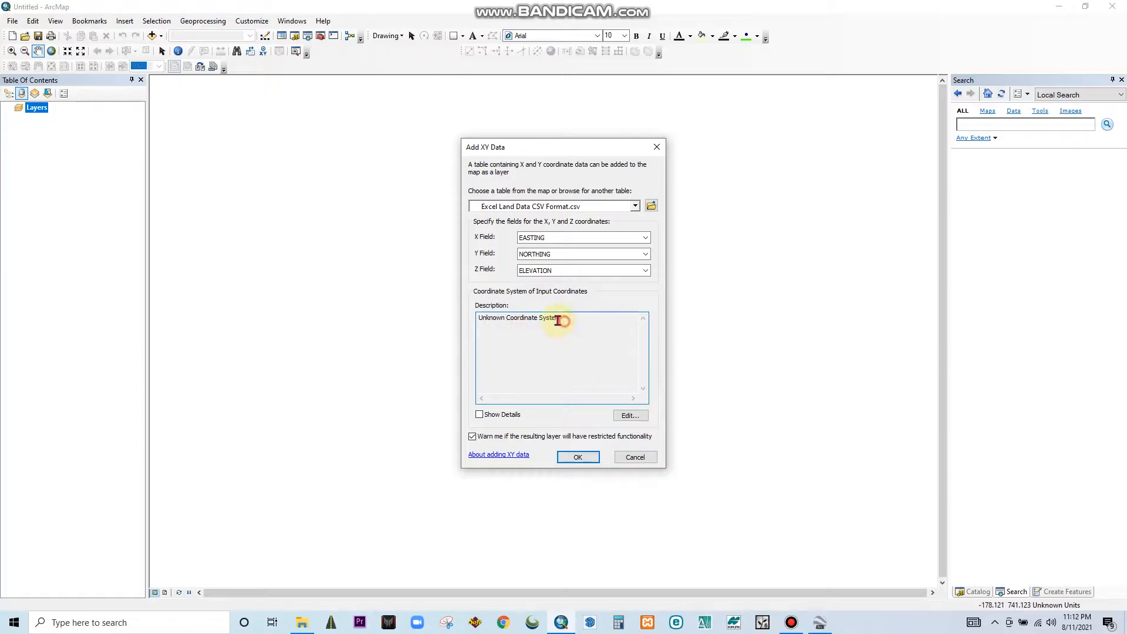
{"action": "left_click_drag", "start_coordinate": [559, 321], "coordinate": [468, 302]}
Assign the projected coordinate system WGS 1984 UTM Zone 45N to the input coordinates and add the points to the map.
{"action": "left_click", "coordinate": [627, 416]}
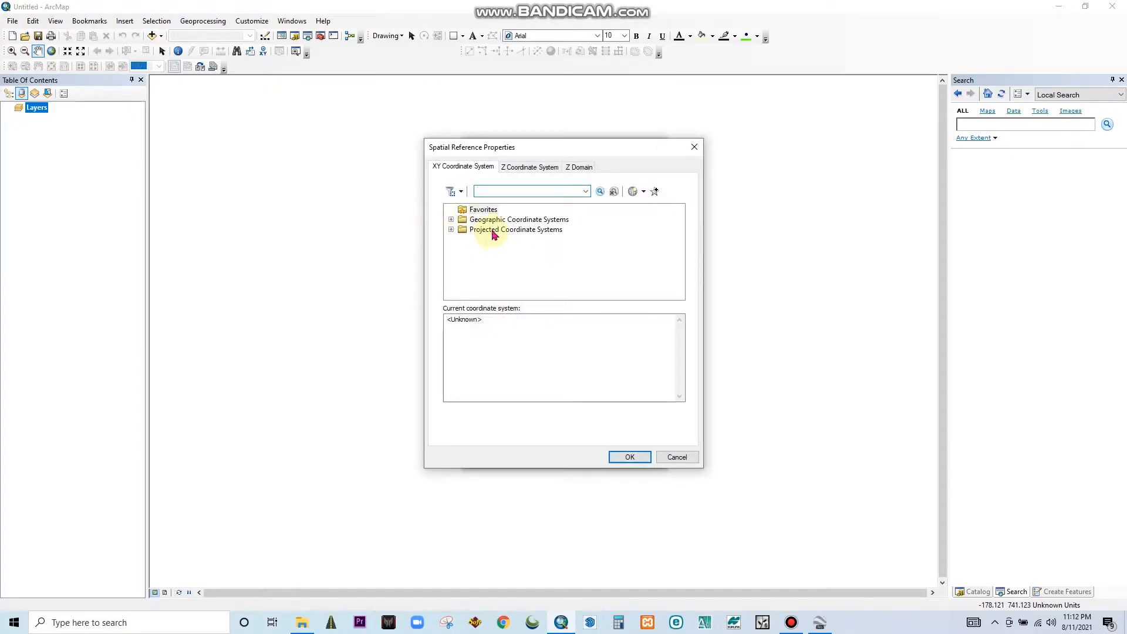
{"action": "double_click", "coordinate": [492, 234]}
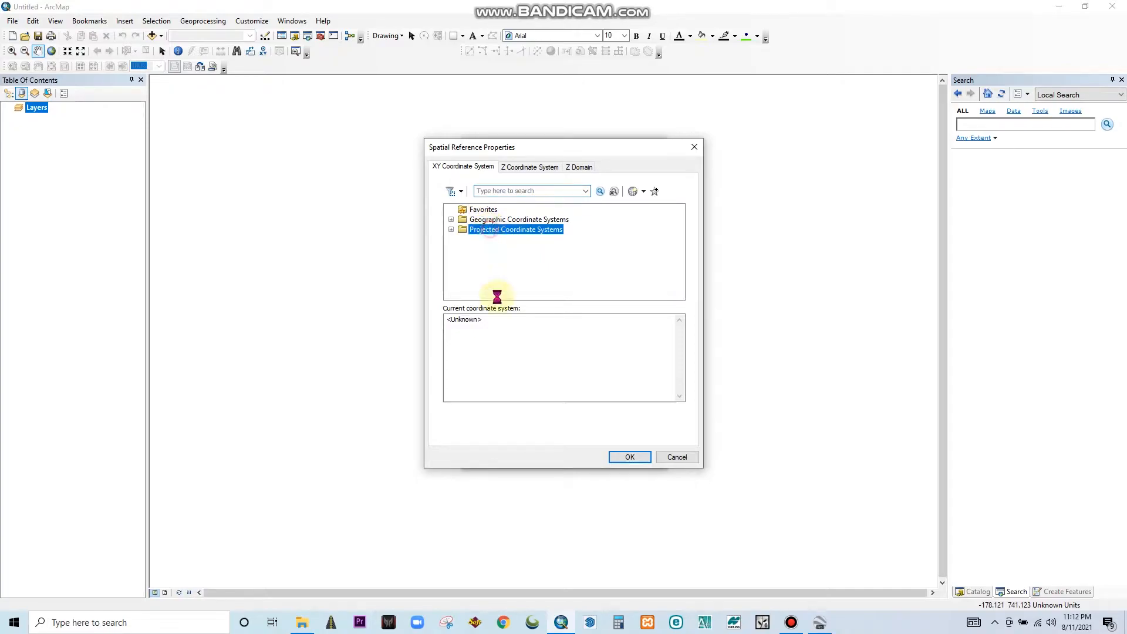
{"action": "scroll", "coordinate": [496, 258], "scroll_direction": "down", "scroll_amount": 2}
{"action": "double_click", "coordinate": [492, 270]}
{"action": "scroll", "coordinate": [499, 282], "scroll_direction": "down", "scroll_amount": 3}
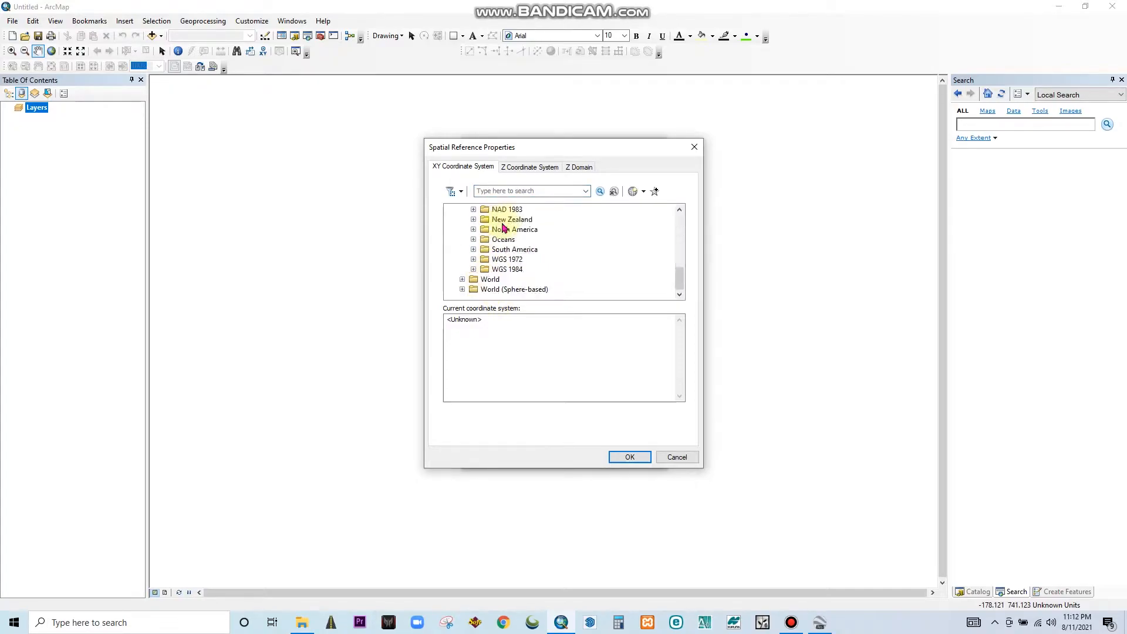
{"action": "double_click", "coordinate": [505, 270]}
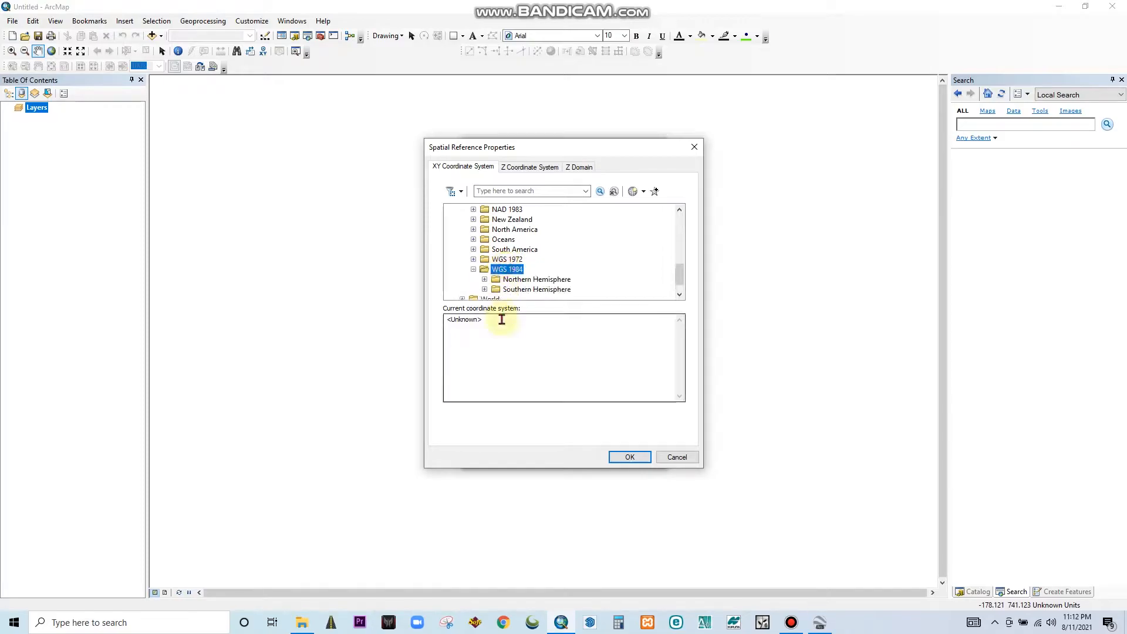
{"action": "double_click", "coordinate": [537, 280]}
{"action": "scroll", "coordinate": [531, 264], "scroll_direction": "down", "scroll_amount": 7}
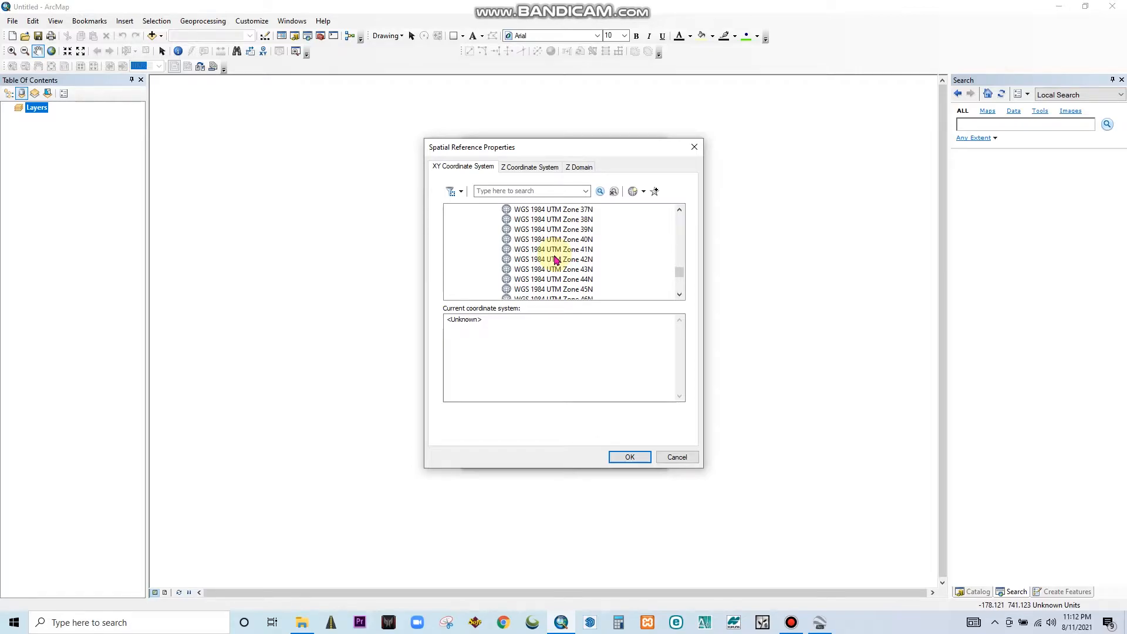
{"action": "left_click", "coordinate": [573, 289]}
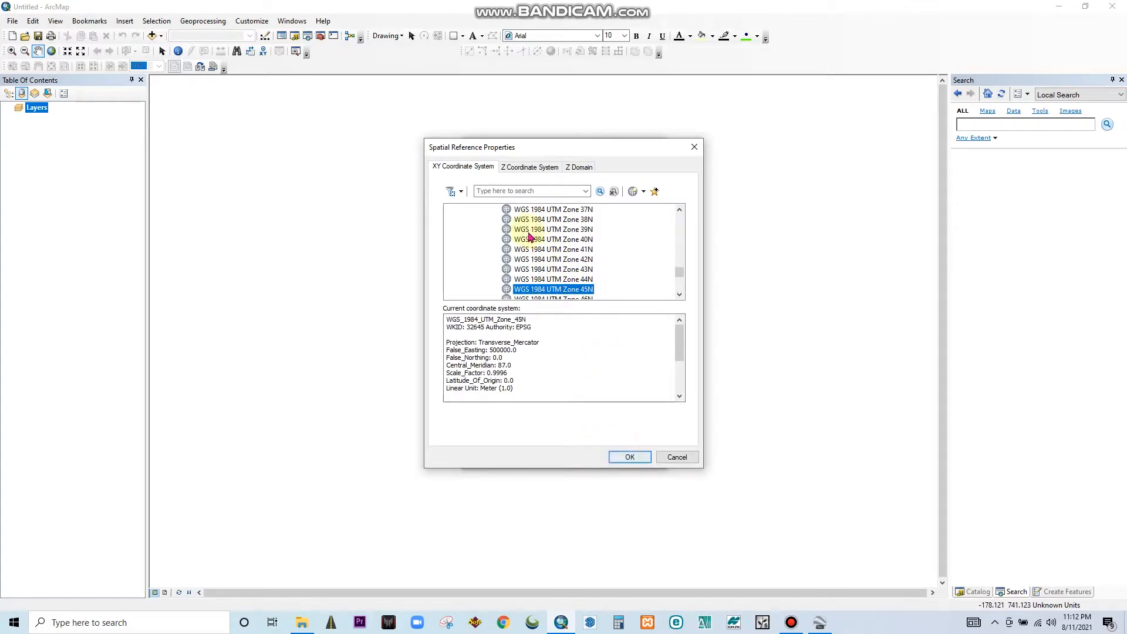
{"action": "left_click", "coordinate": [627, 458]}
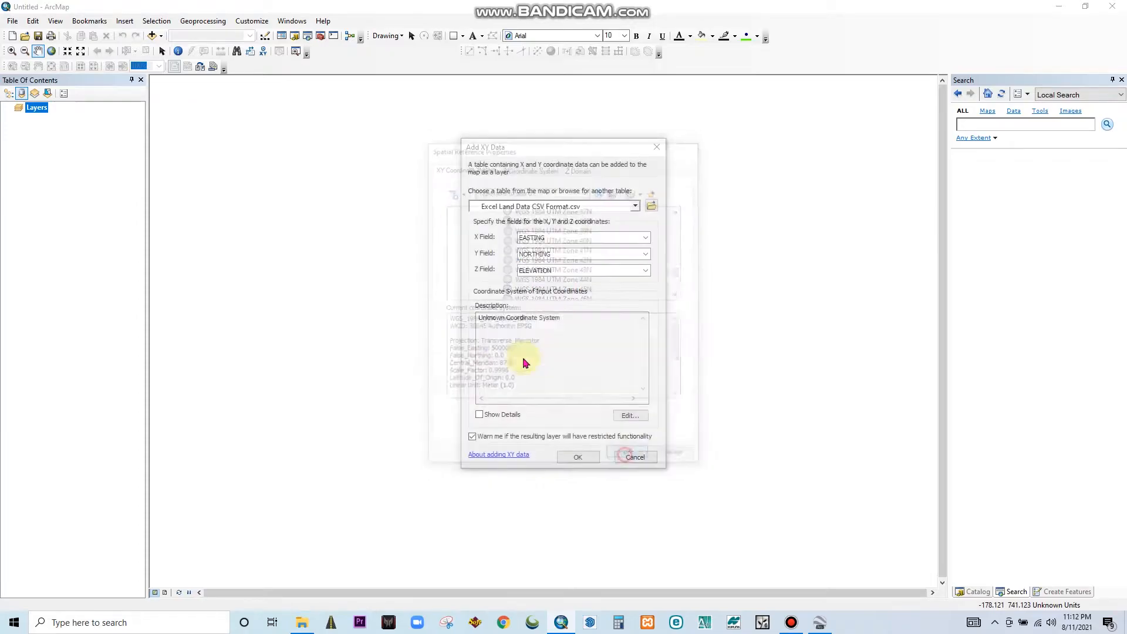
{"action": "left_click", "coordinate": [577, 458]}
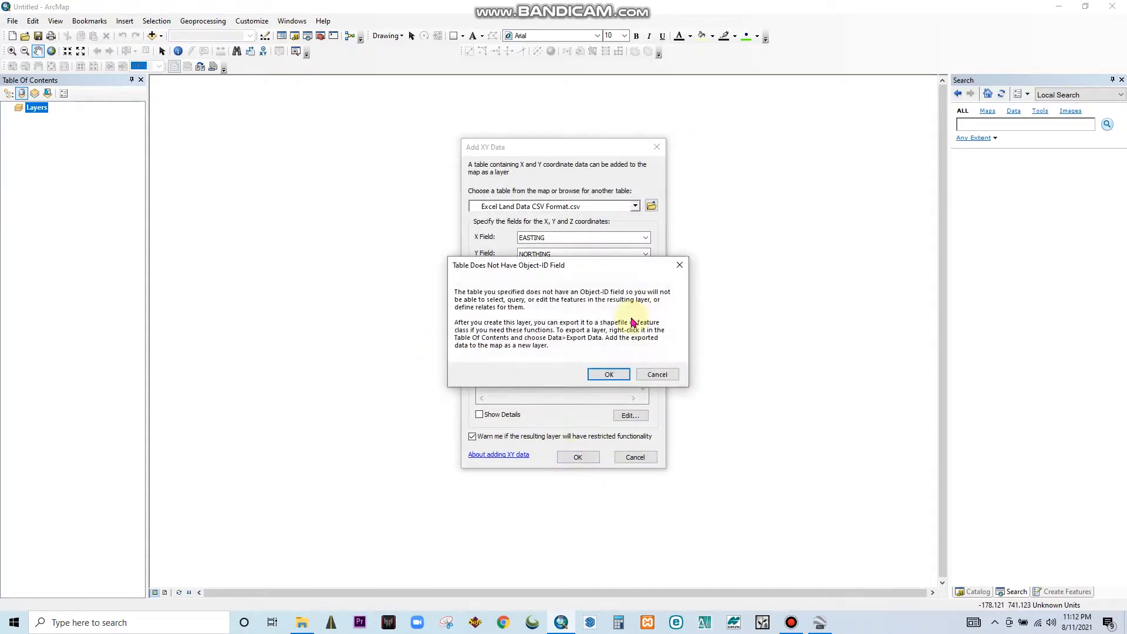
{"action": "left_click", "coordinate": [609, 375]}
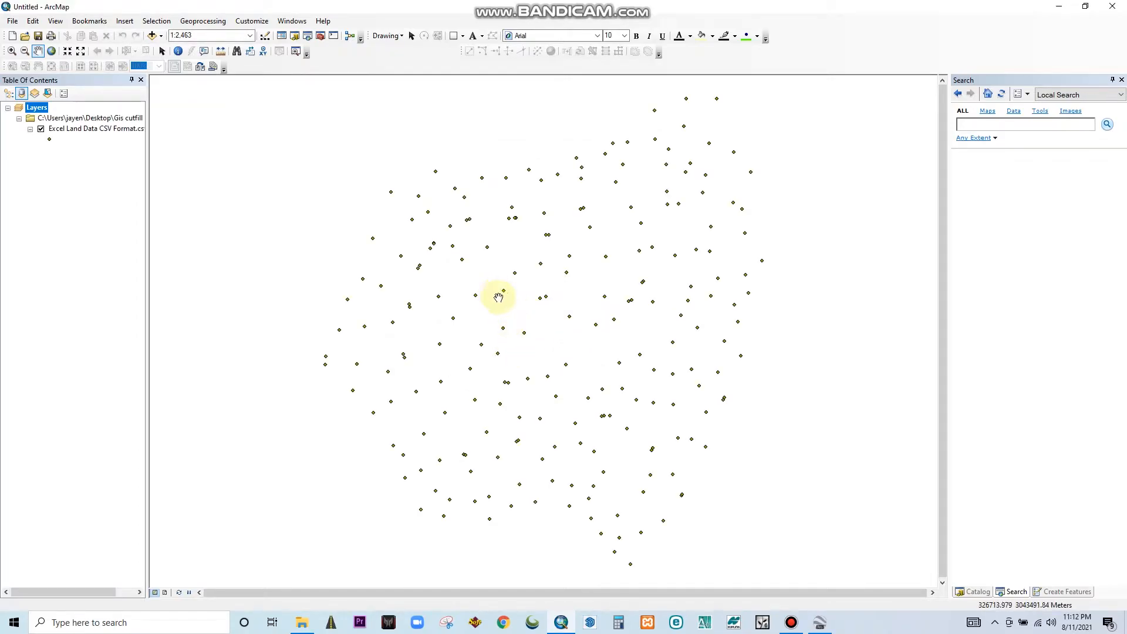
Search for "create tin", open the Create TIN (3D Analyst) tool, and name the output TIN Tin_file.
{"action": "left_click_drag", "start_coordinate": [541, 256], "coordinate": [536, 259]}
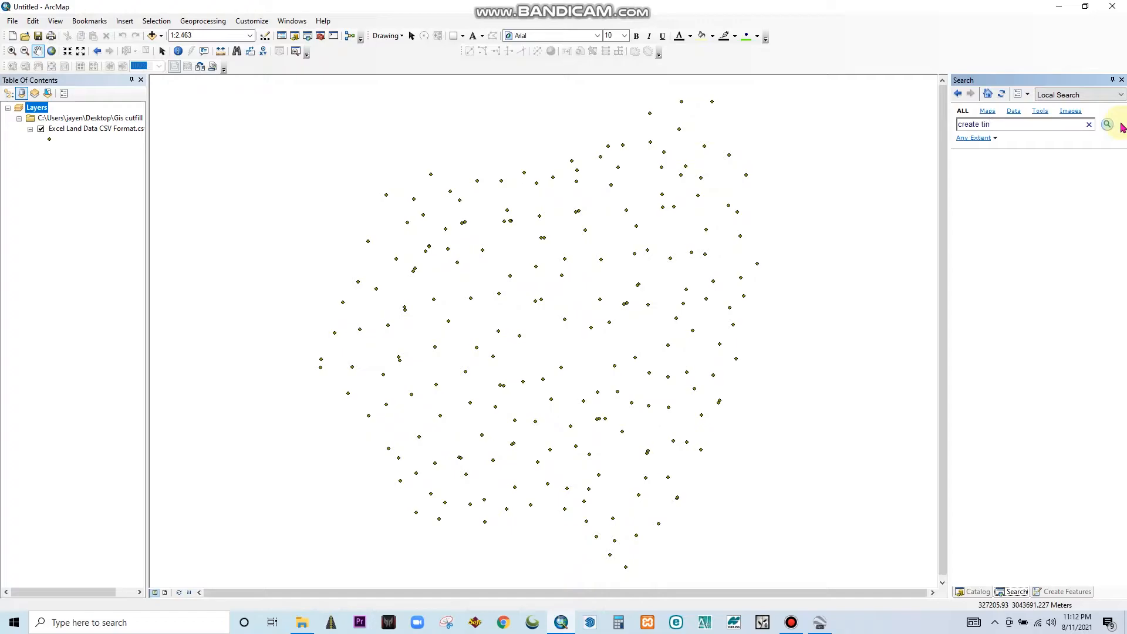
{"action": "left_click", "coordinate": [1108, 124]}
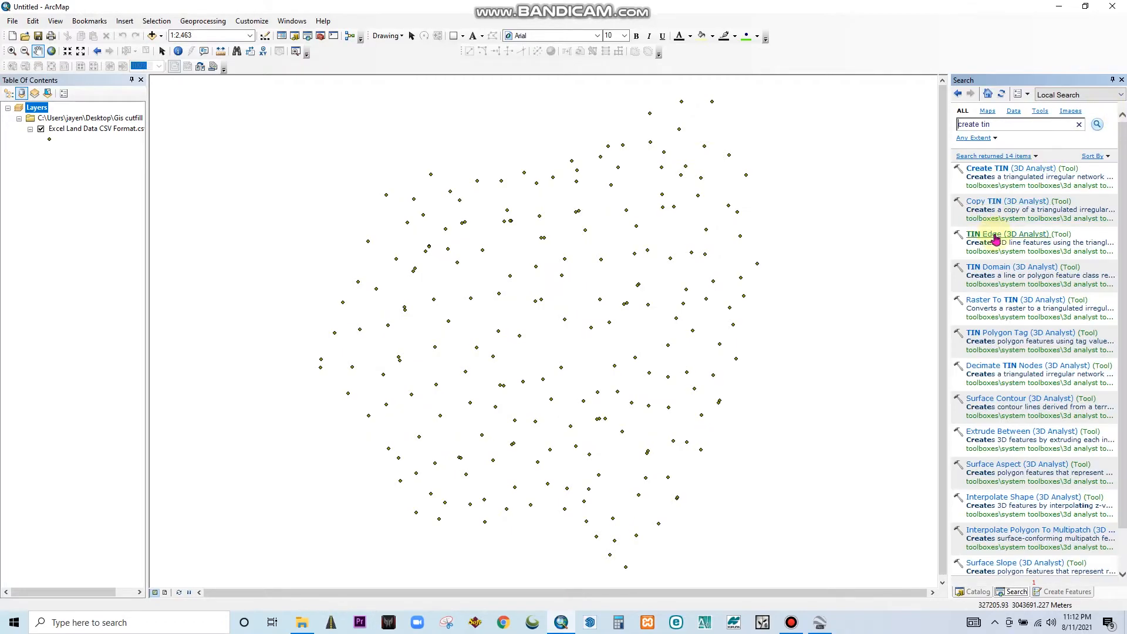
{"action": "left_click", "coordinate": [1005, 169]}
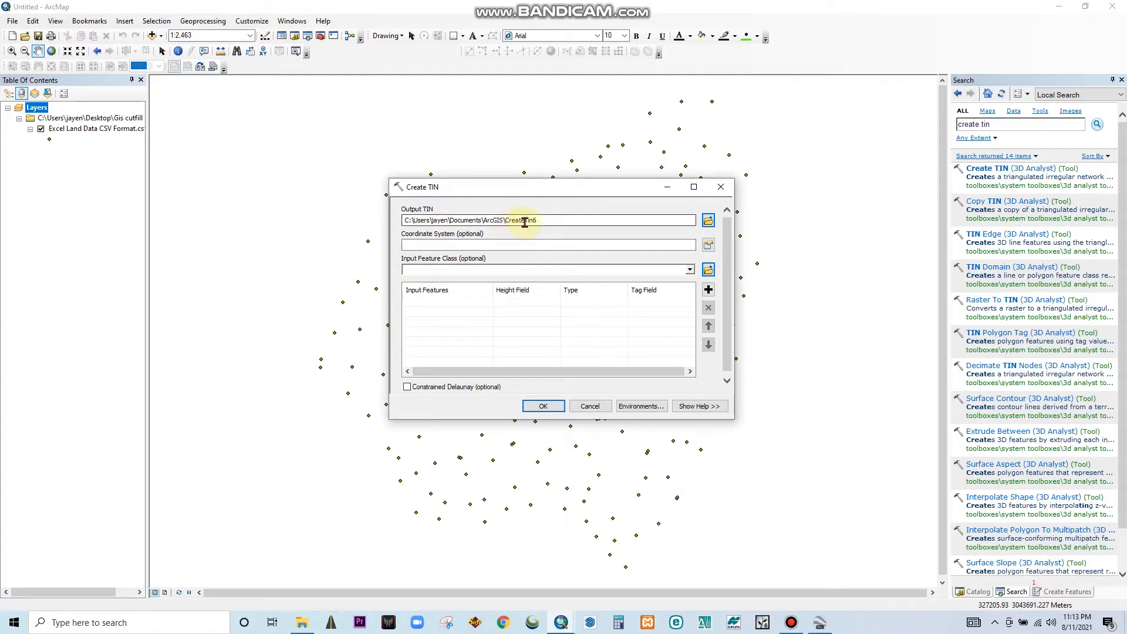
{"action": "left_click", "coordinate": [542, 220]}
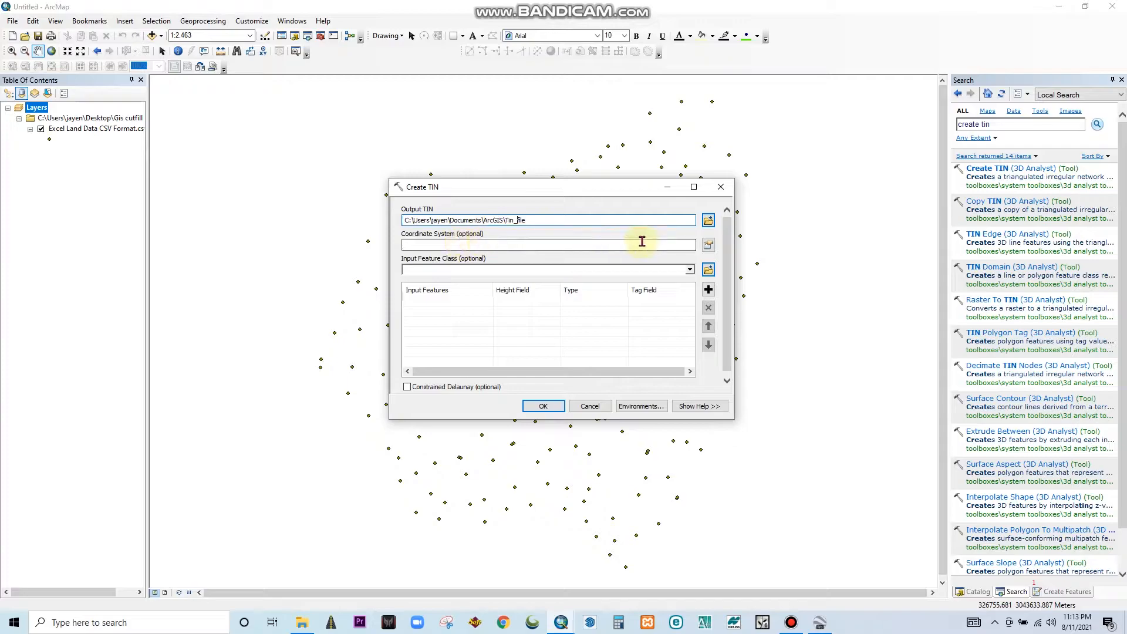
Assign the projected coordinate system WGS 1984 UTM Zone 45N to the output TIN.
{"action": "left_click", "coordinate": [708, 244]}
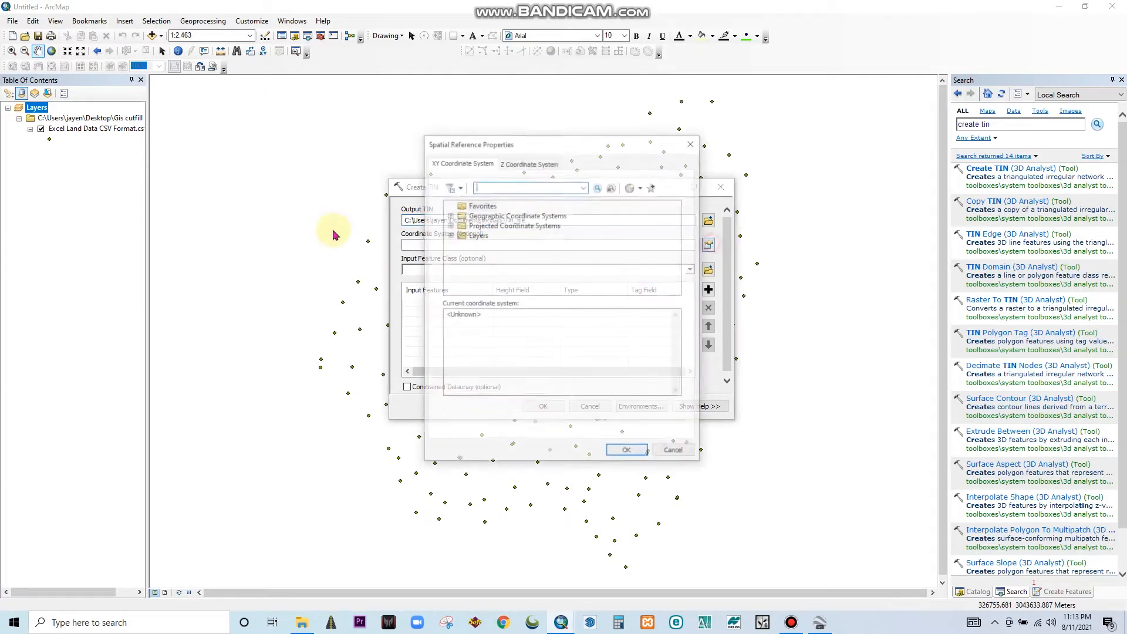
{"action": "double_click", "coordinate": [493, 228]}
{"action": "scroll", "coordinate": [490, 264], "scroll_direction": "down", "scroll_amount": 3}
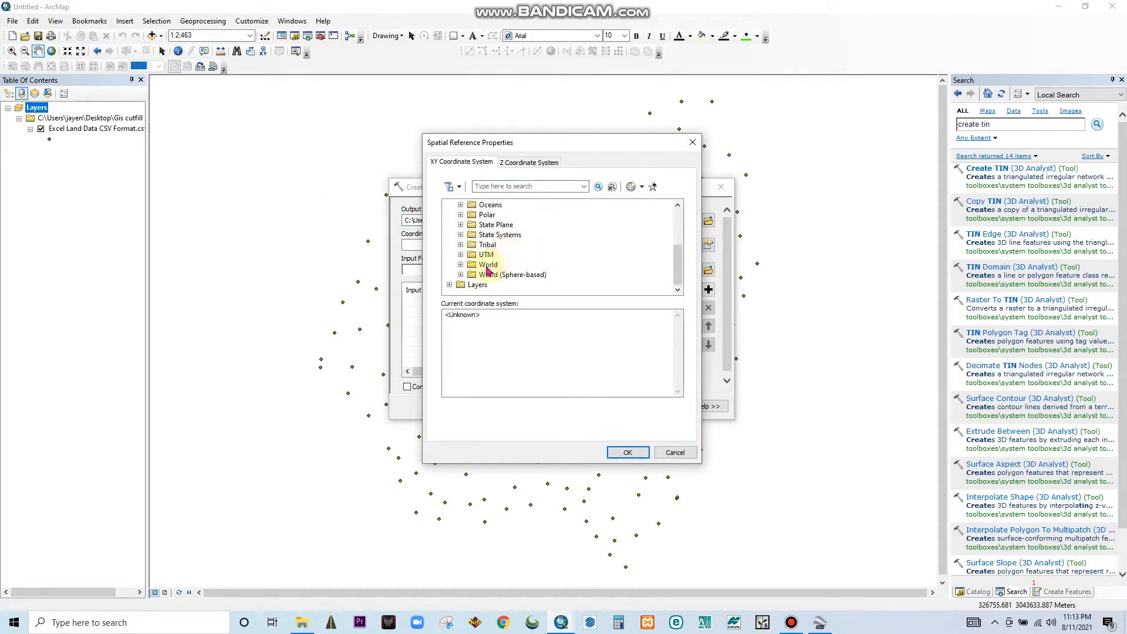
{"action": "double_click", "coordinate": [487, 255]}
{"action": "scroll", "coordinate": [495, 270], "scroll_direction": "down", "scroll_amount": 3}
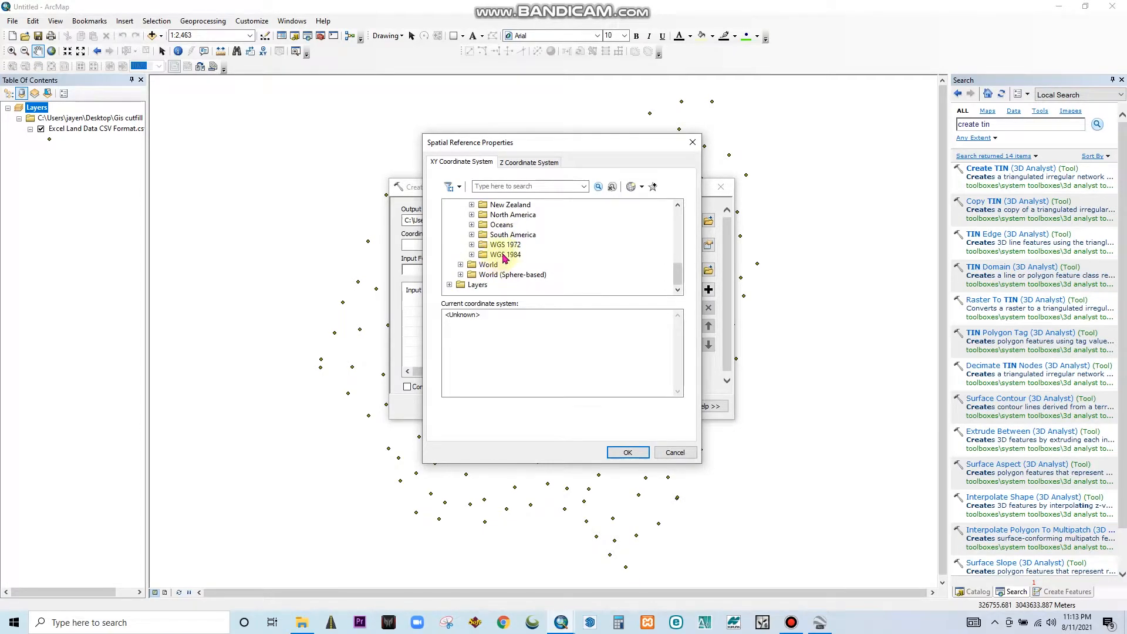
{"action": "double_click", "coordinate": [503, 256]}
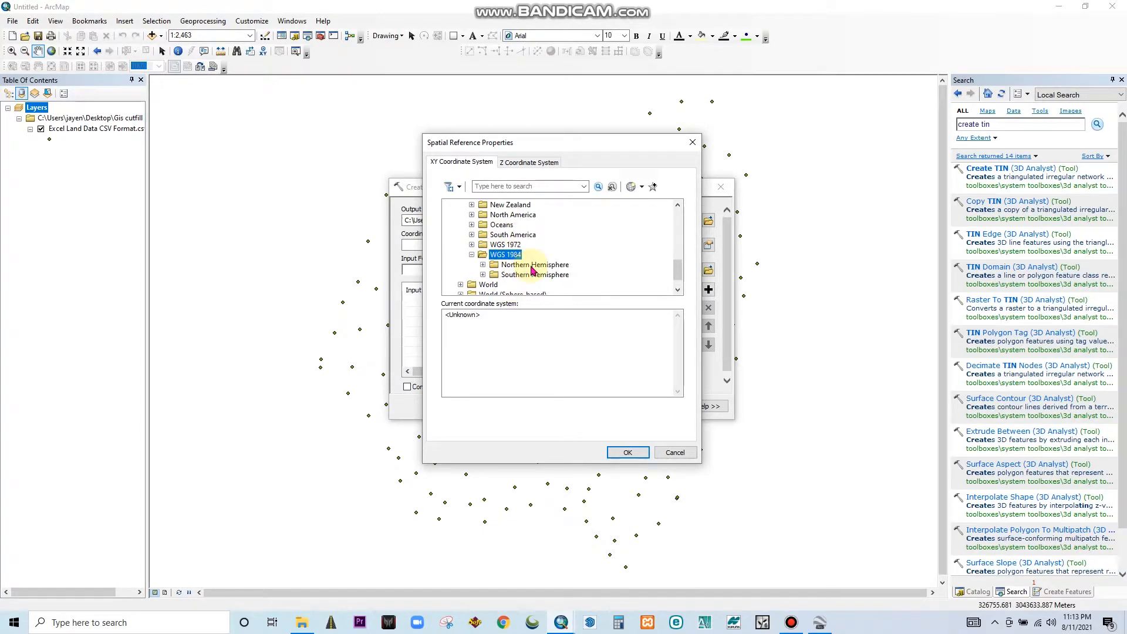
{"action": "double_click", "coordinate": [533, 269]}
{"action": "scroll", "coordinate": [540, 261], "scroll_direction": "down", "scroll_amount": 3}
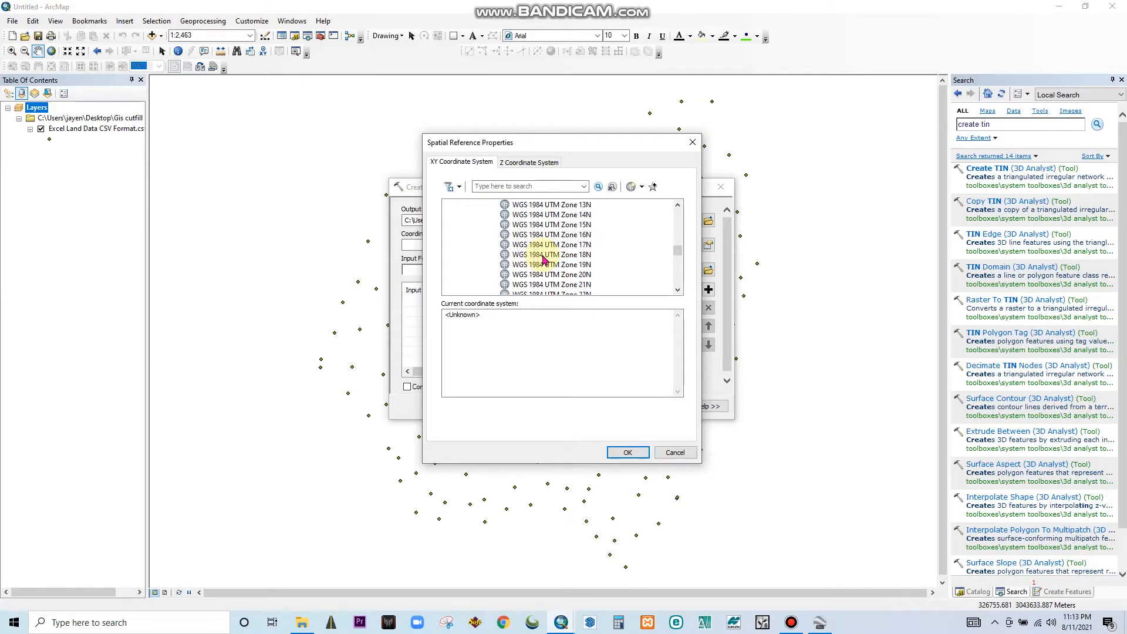
{"action": "left_click", "coordinate": [571, 285]}
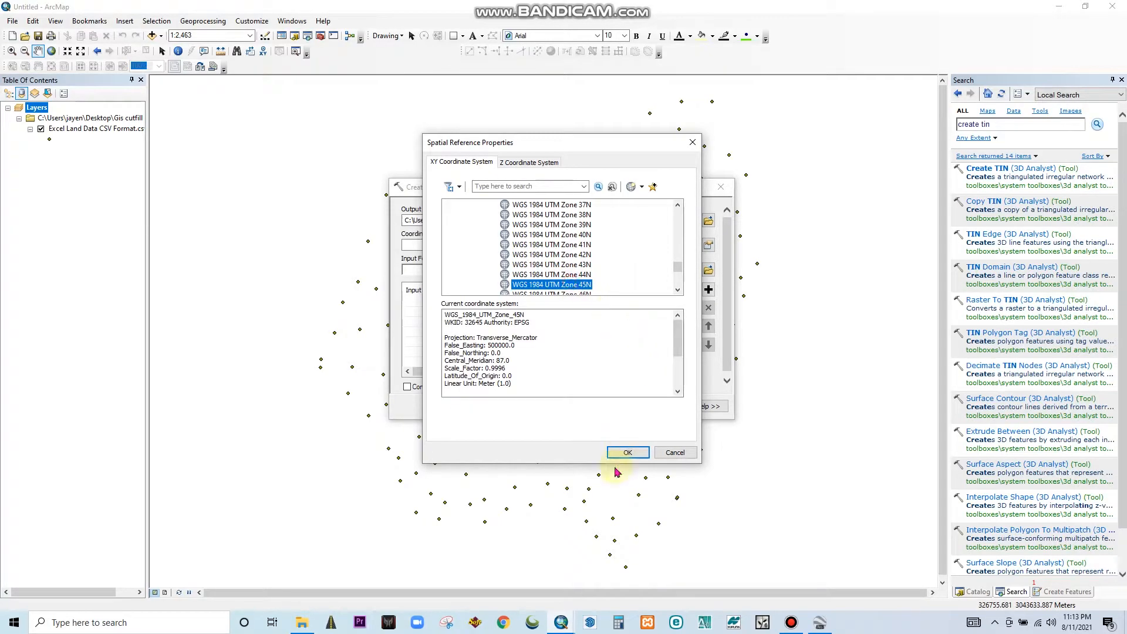
{"action": "left_click", "coordinate": [628, 452]}
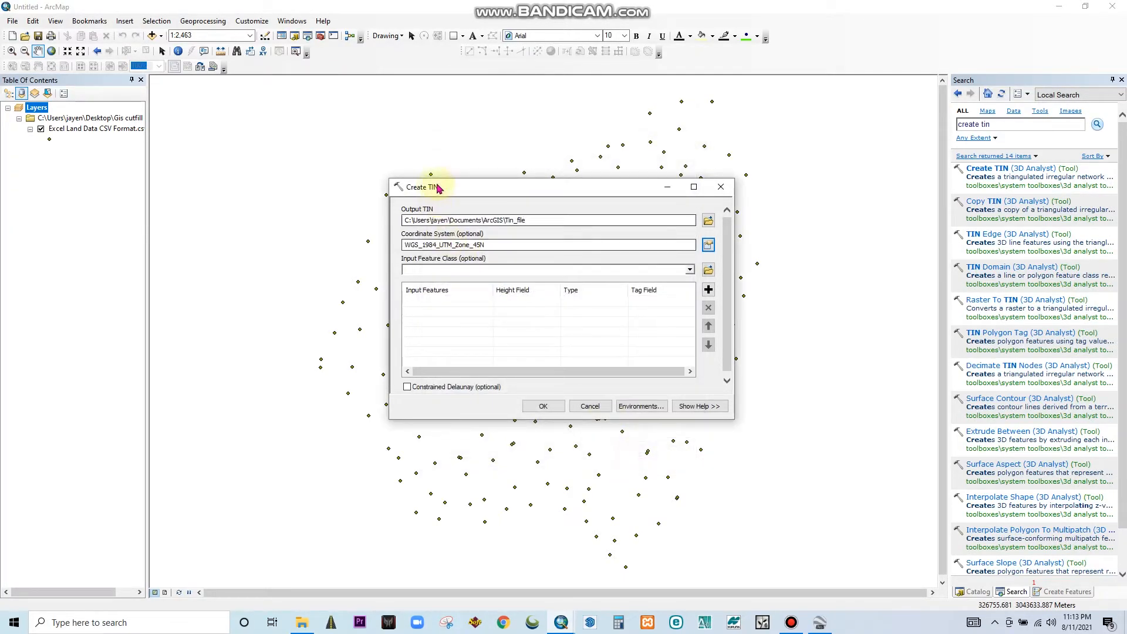
Create the TIN from Excel Land Data CSV Format.csv Events as Mass_Points with ELEVATION as the height field.
{"action": "left_click", "coordinate": [689, 270]}
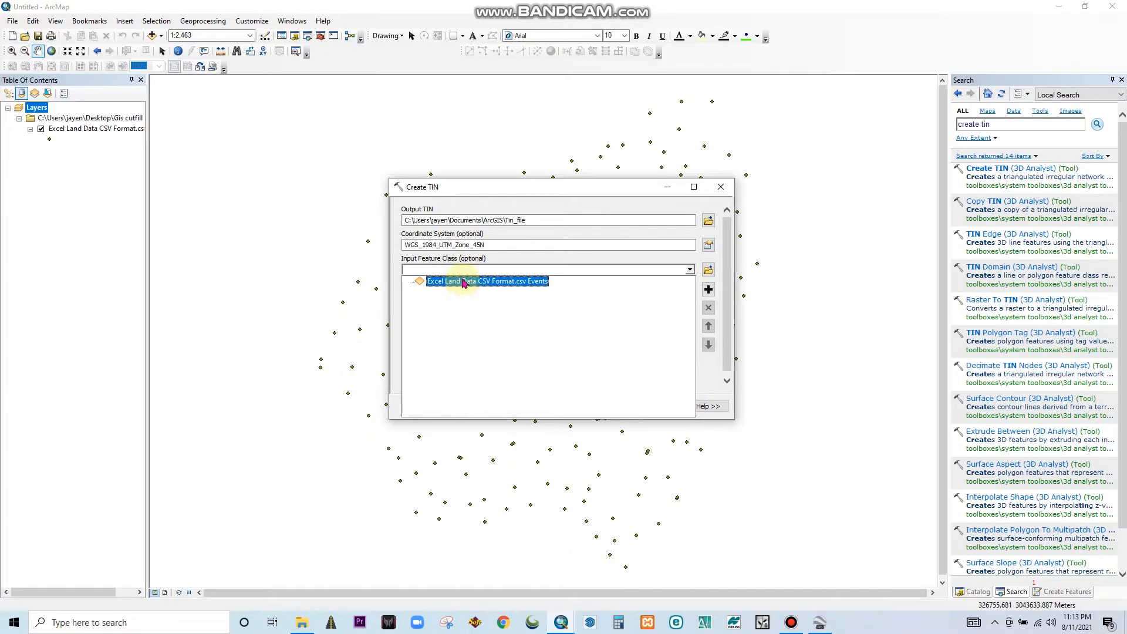
{"action": "left_click", "coordinate": [480, 281]}
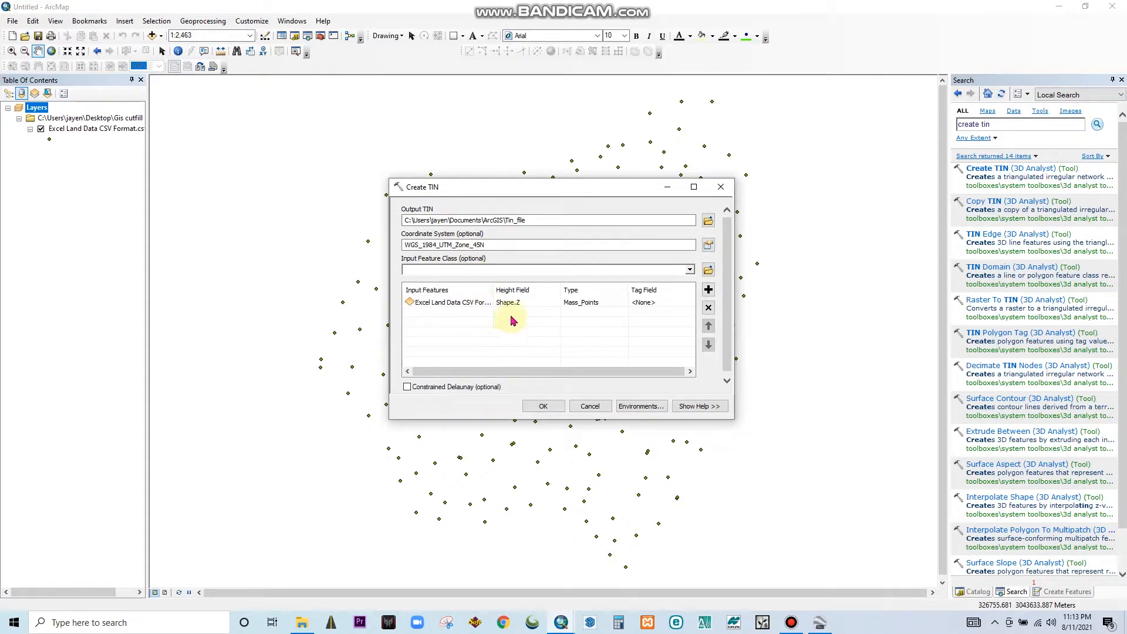
{"action": "left_click", "coordinate": [533, 307]}
{"action": "left_click", "coordinate": [555, 303]}
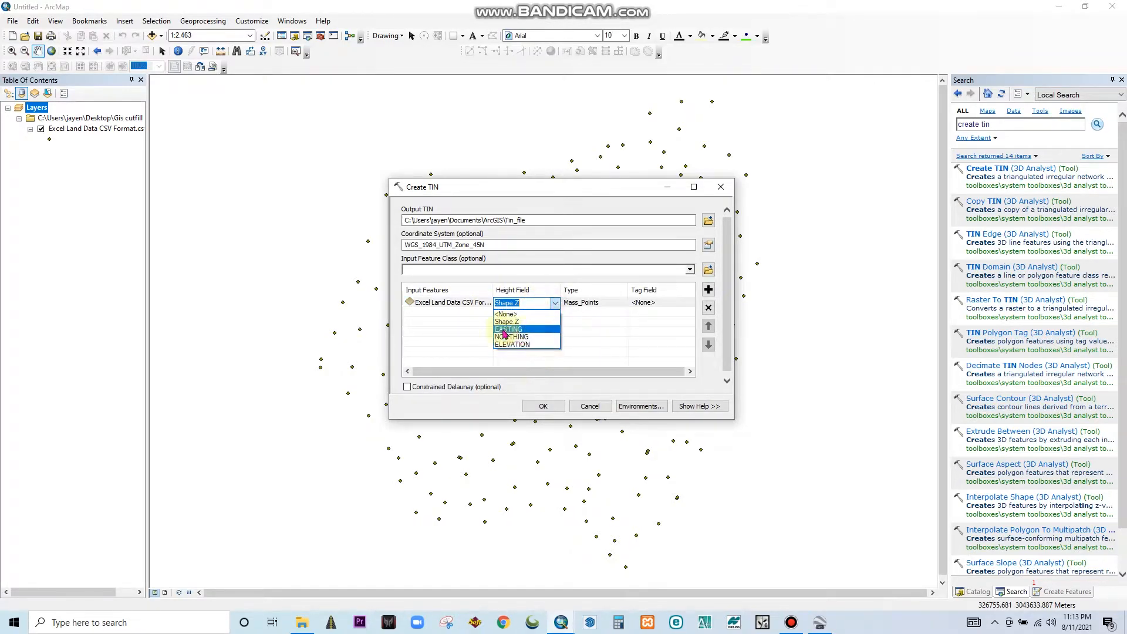
{"action": "left_click", "coordinate": [517, 344]}
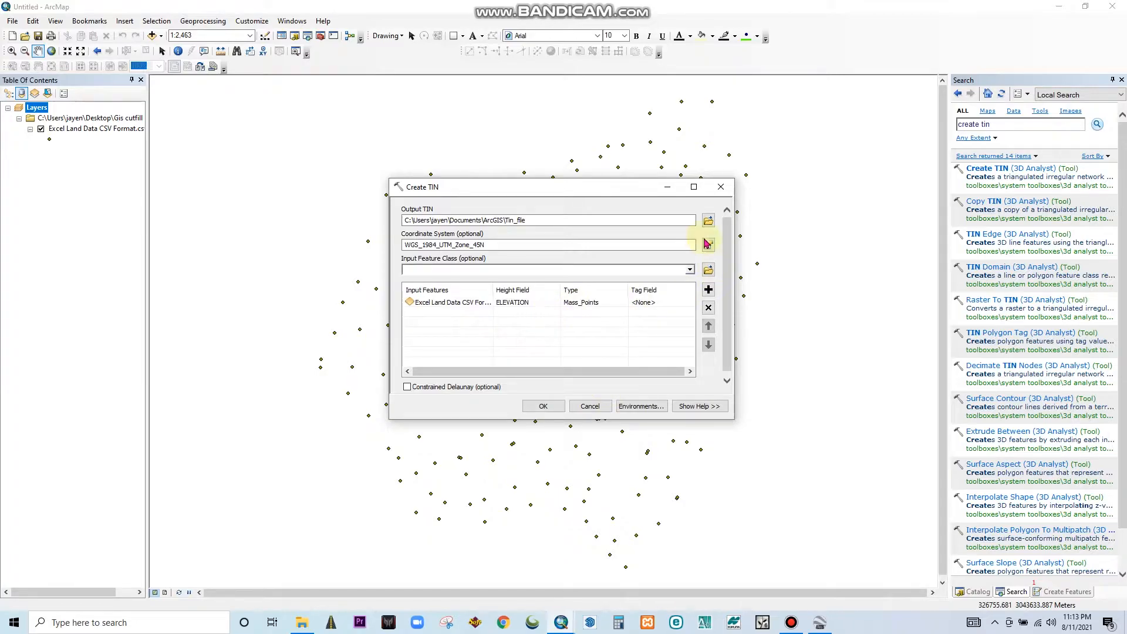
{"action": "left_click", "coordinate": [542, 406]}
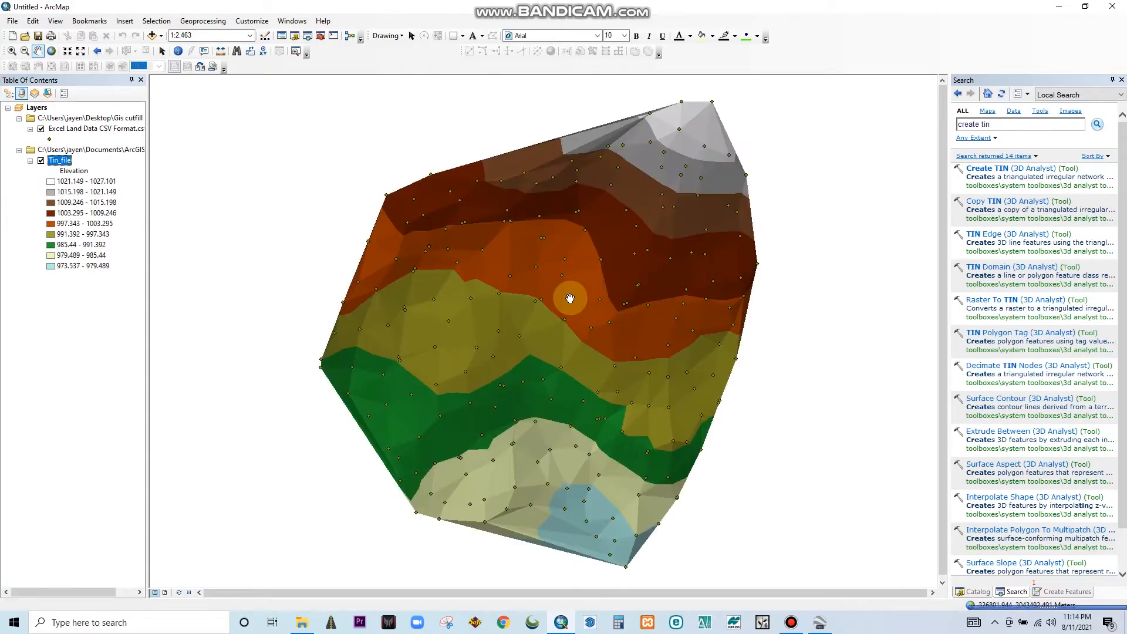
{"action": "scroll", "coordinate": [488, 324], "scroll_direction": "down", "scroll_amount": 1}
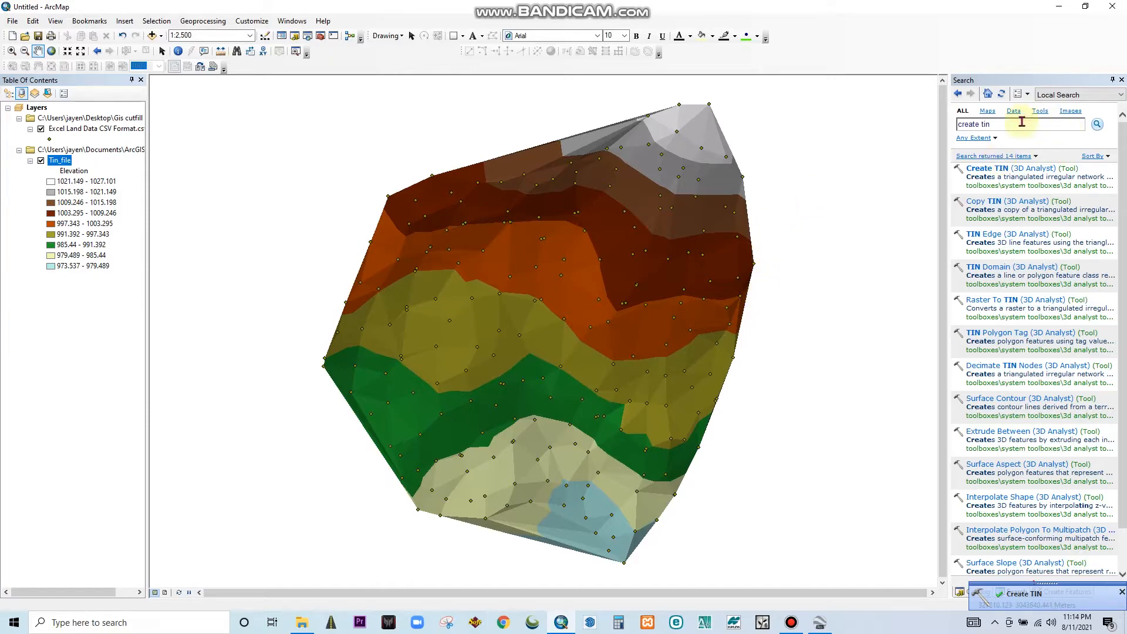
Search for "tin to raster", open the TIN To Raster (3D Analyst) tool, and choose Tin_file as the input TIN.
{"action": "left_click", "coordinate": [1002, 125]}
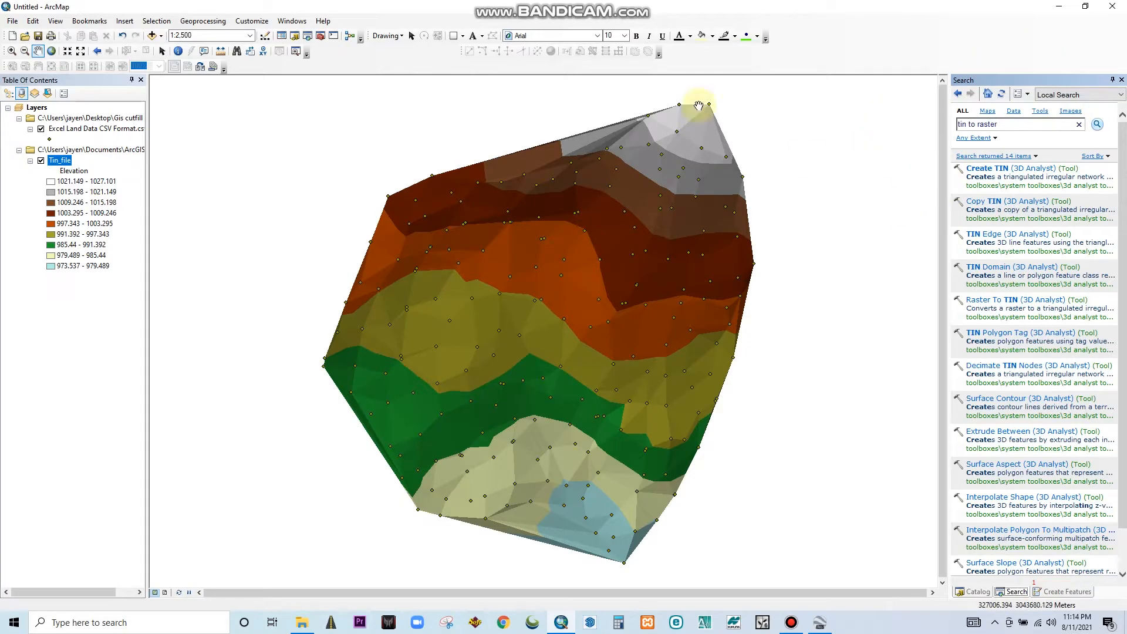
{"action": "left_click", "coordinate": [280, 22]}
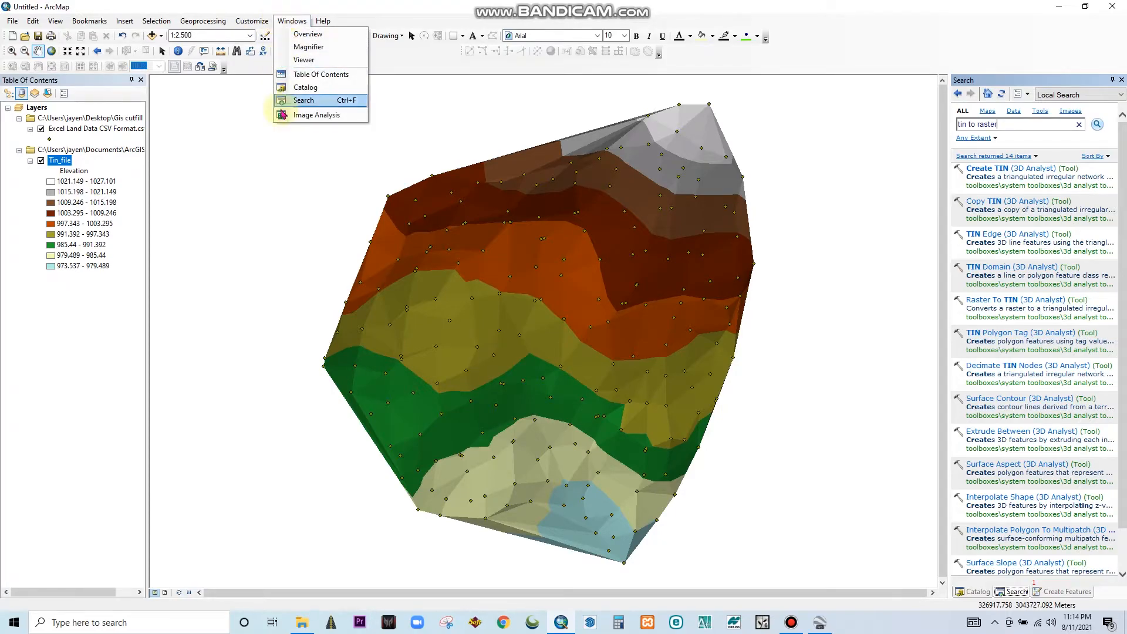
{"action": "mouse_move", "coordinate": [323, 20]}
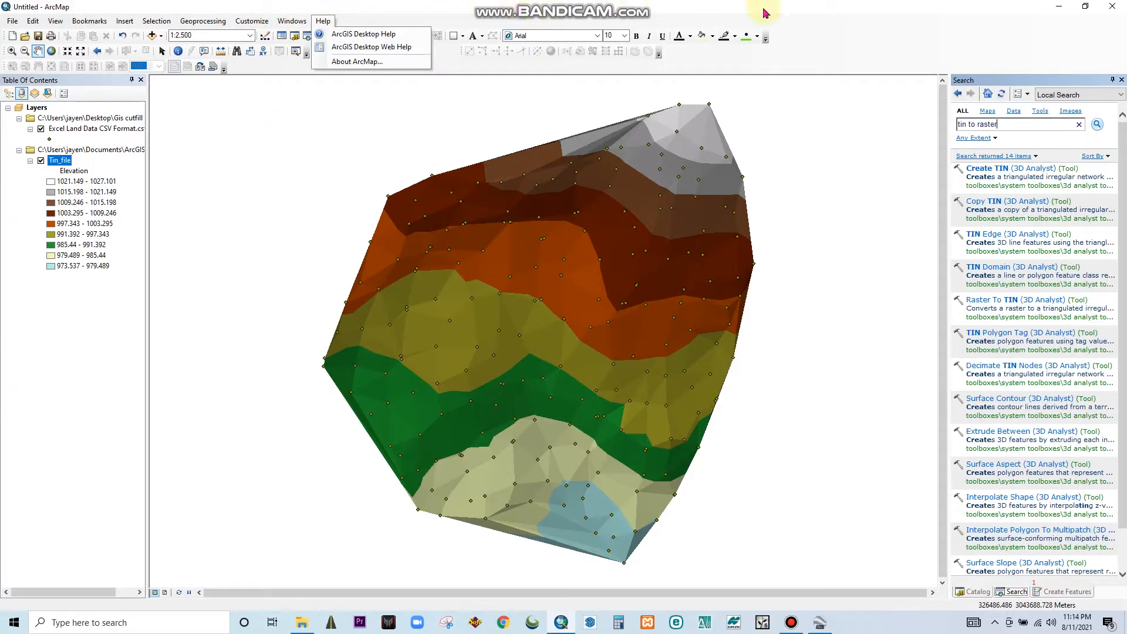
{"action": "left_click", "coordinate": [836, 7]}
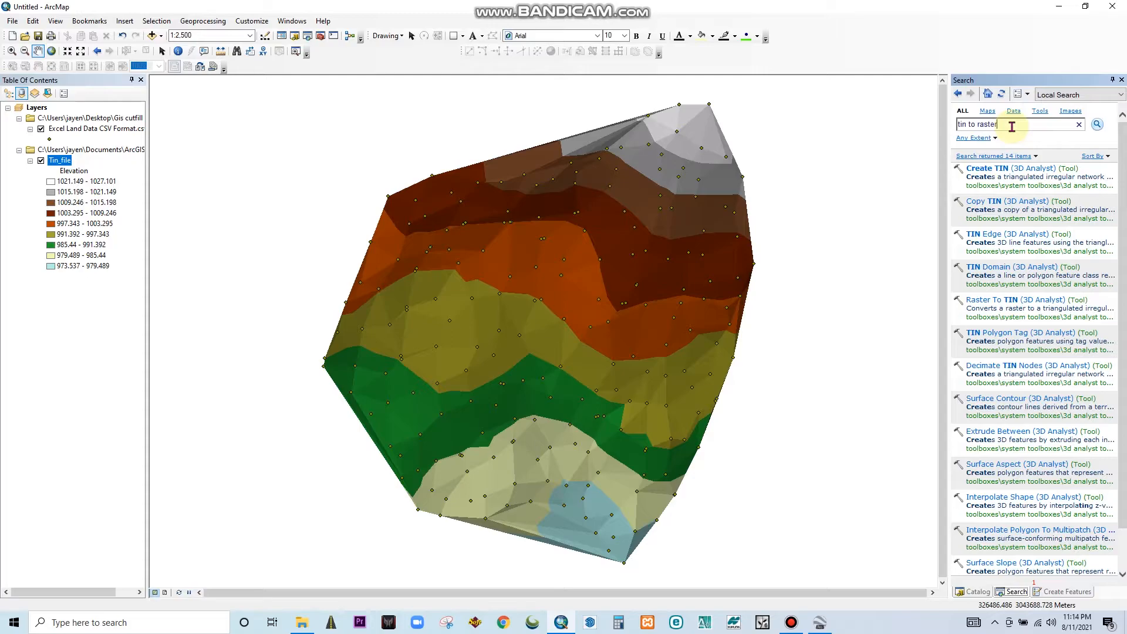
{"action": "key", "text": "Return"}
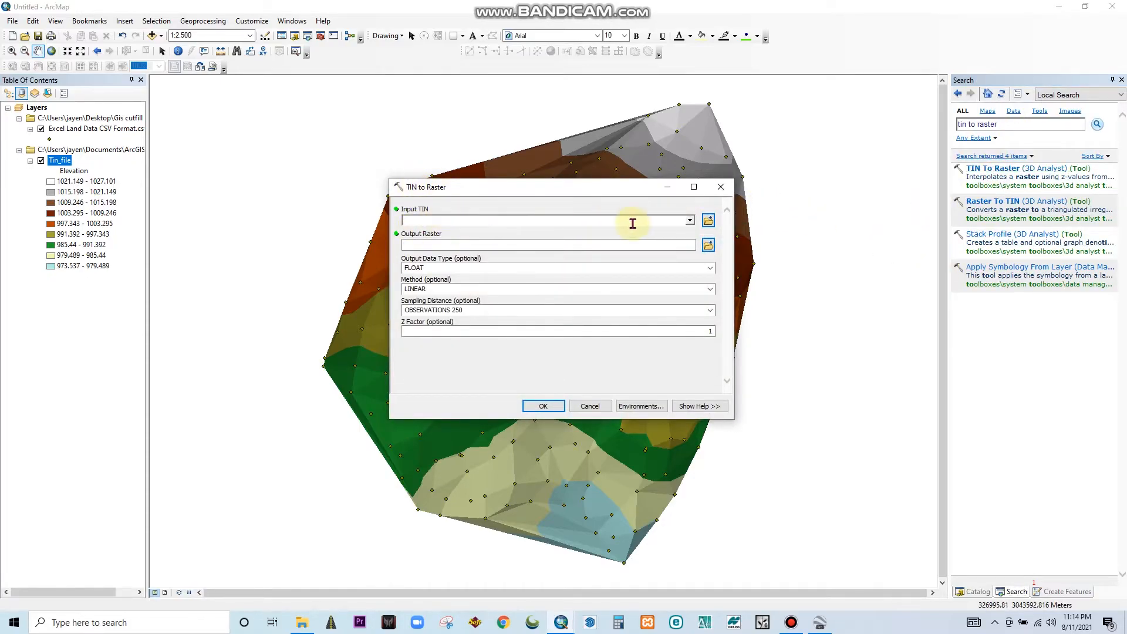
{"action": "left_click", "coordinate": [691, 220]}
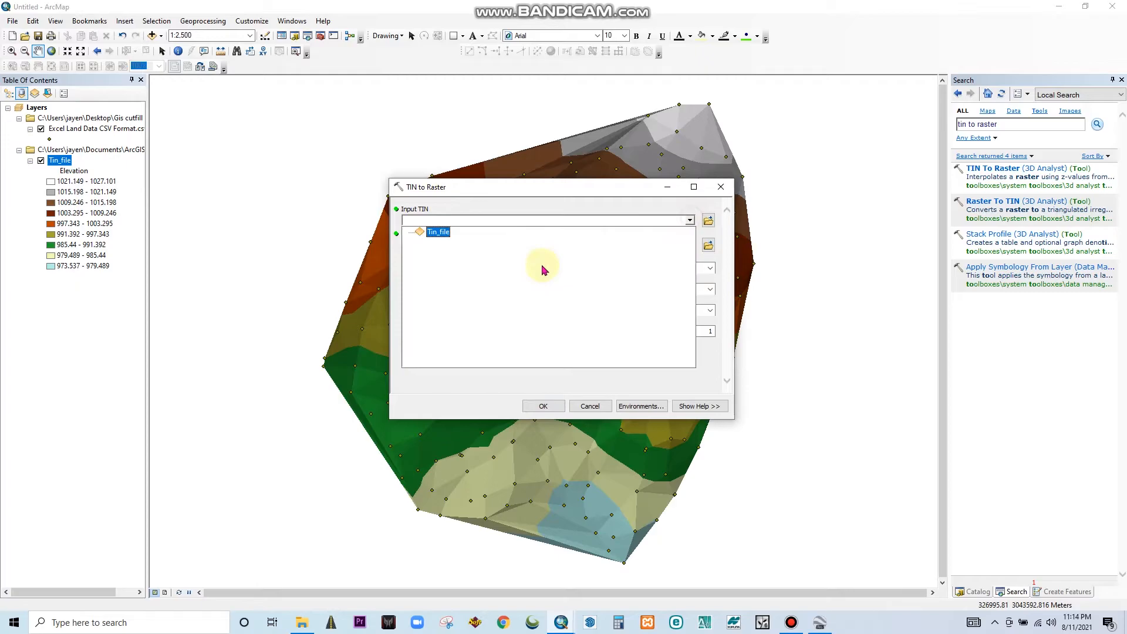
{"action": "left_click", "coordinate": [58, 165]}
{"action": "left_click", "coordinate": [690, 220]}
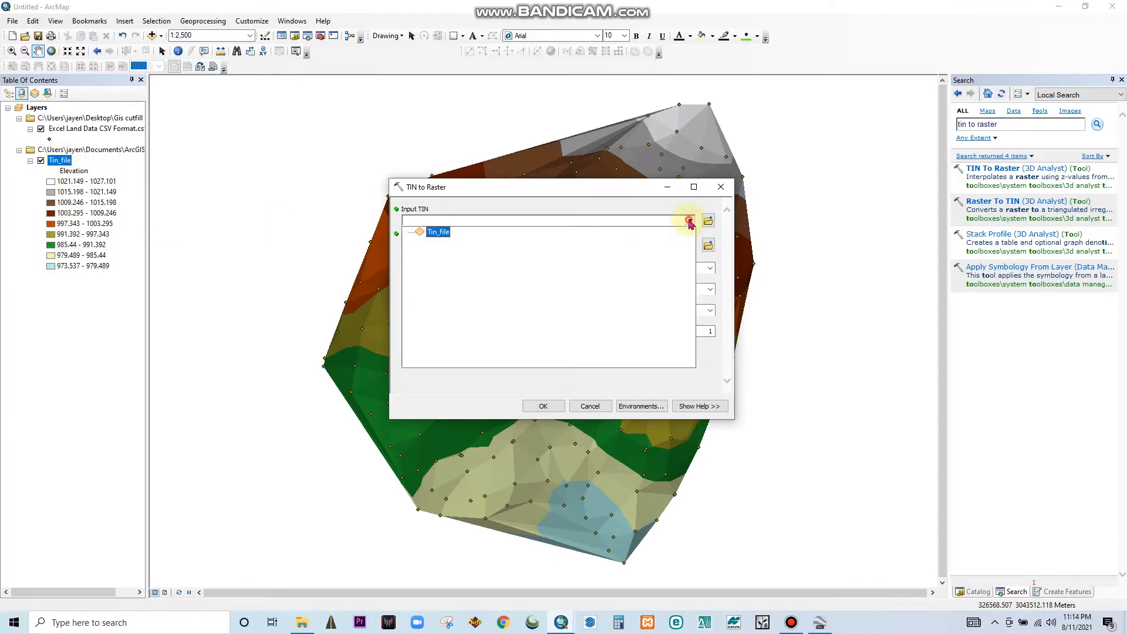
{"action": "left_click", "coordinate": [436, 232]}
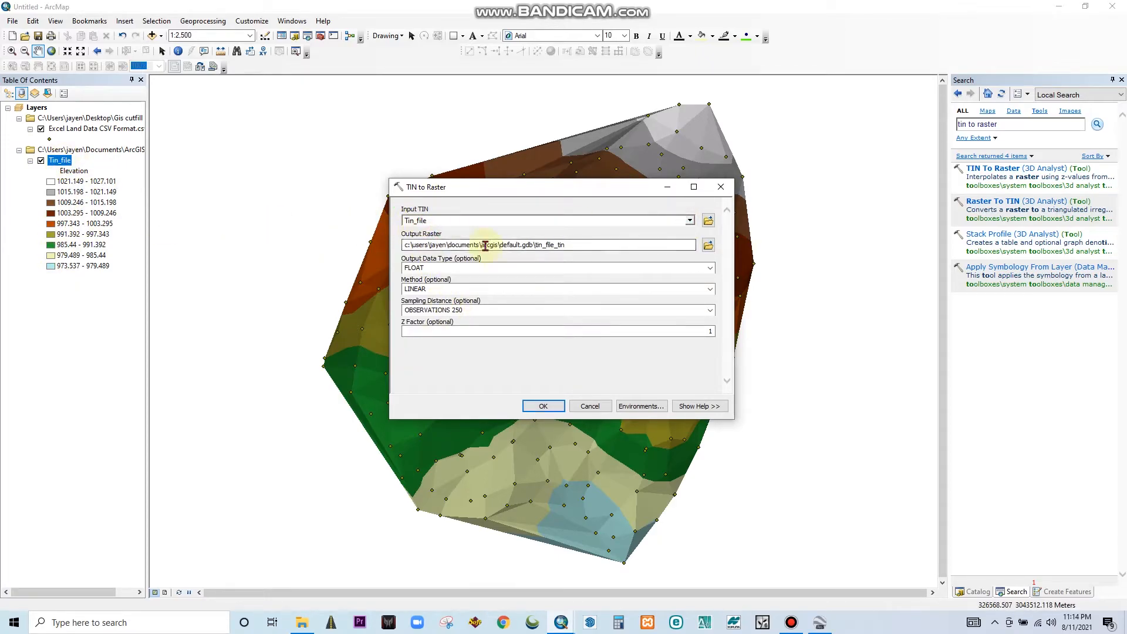
Try to convert the TIN to an output raster named Raster1 in Default.gdb.
{"action": "left_click", "coordinate": [581, 245]}
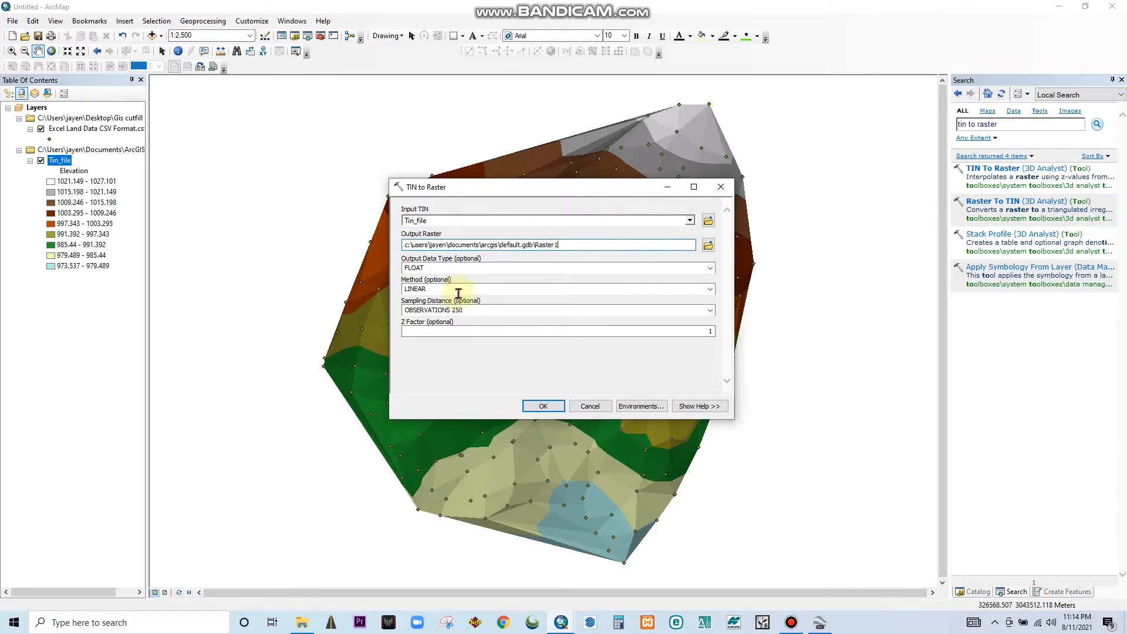
{"action": "left_click", "coordinate": [537, 405]}
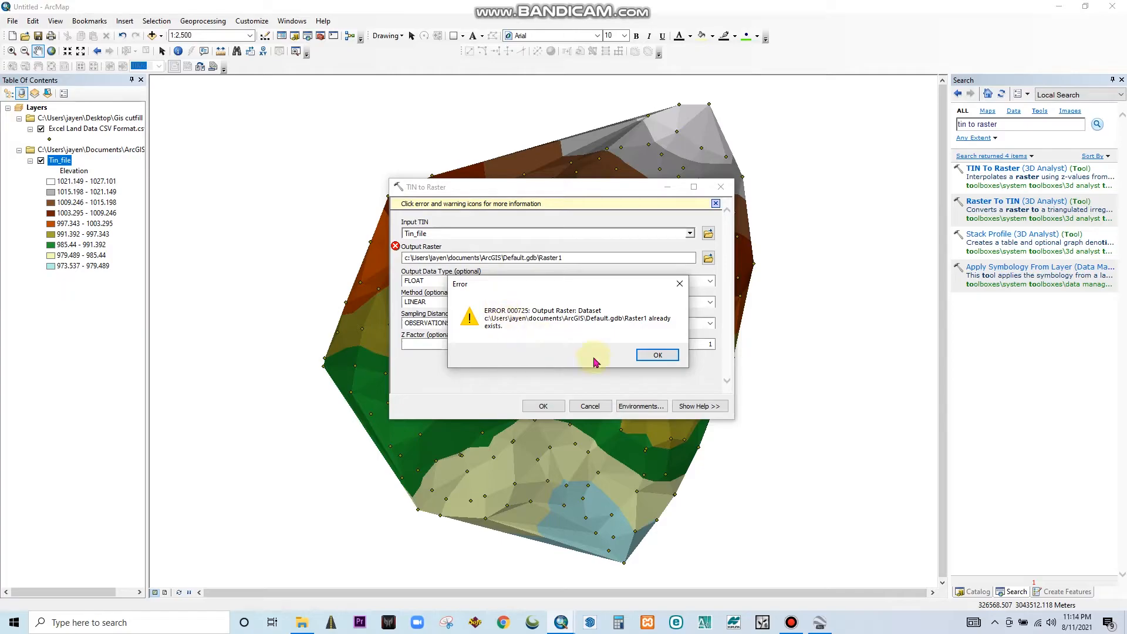
{"action": "left_click", "coordinate": [657, 355]}
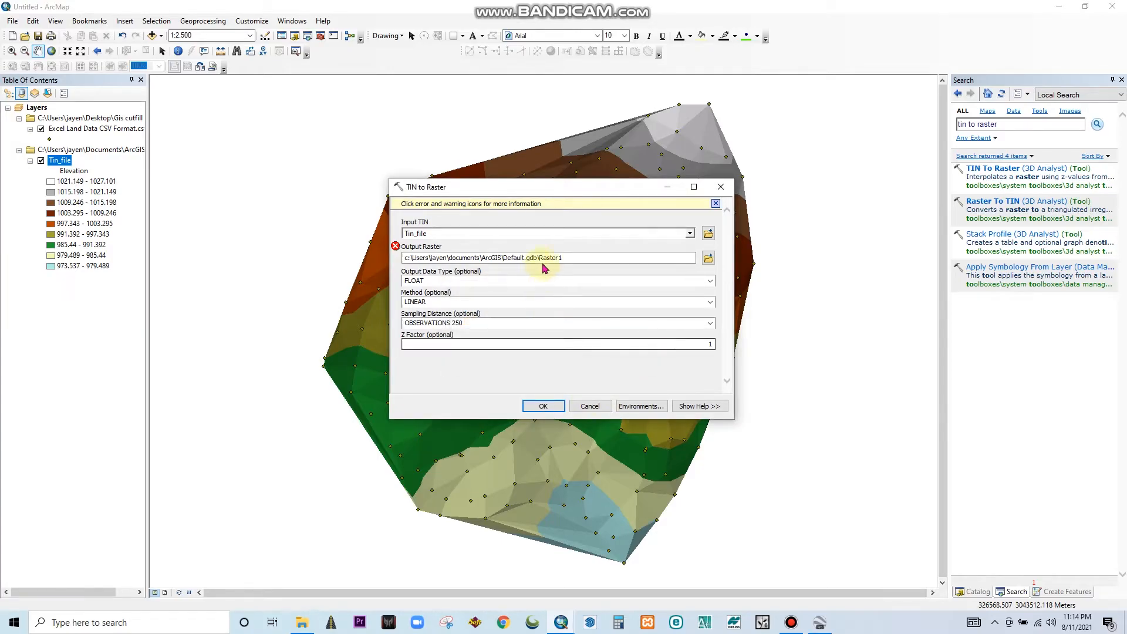
Rename the output raster Raster_R1 and run the conversion with FLOAT data type, LINEAR method and OBSERVATIONS 250.
{"action": "left_click", "coordinate": [574, 258]}
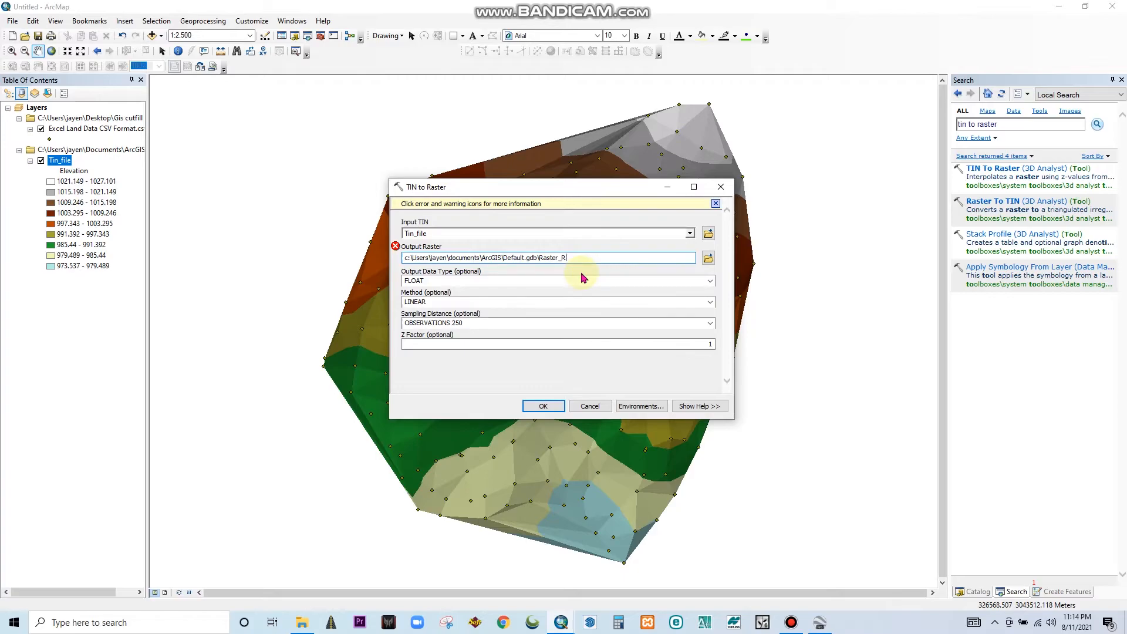
{"action": "left_click", "coordinate": [543, 406]}
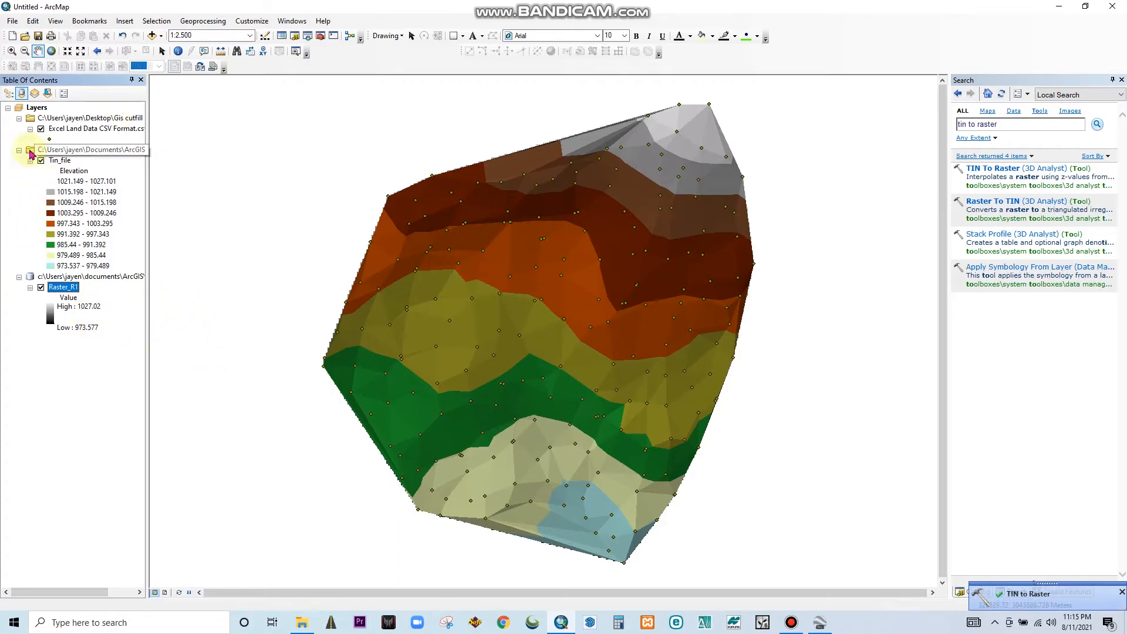
Hide the Tin_file layer and the CSV points layer so that only Raster_R1 is displayed.
{"action": "left_click", "coordinate": [42, 161]}
{"action": "left_click_drag", "start_coordinate": [574, 289], "coordinate": [532, 286]}
{"action": "left_click", "coordinate": [42, 129]}
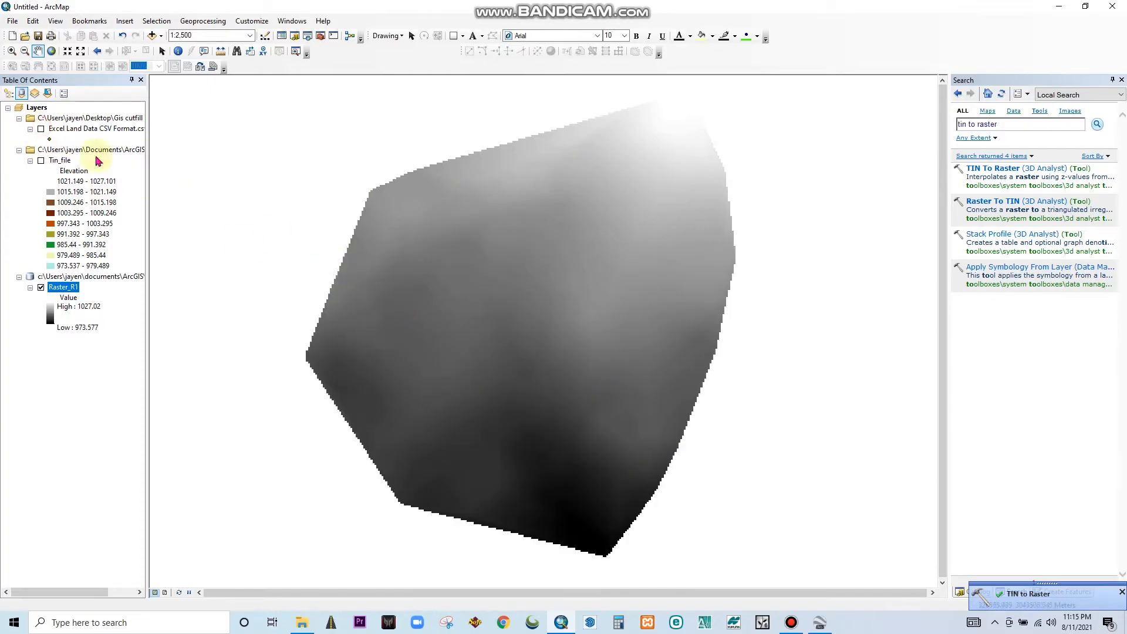
{"action": "left_click", "coordinate": [41, 129]}
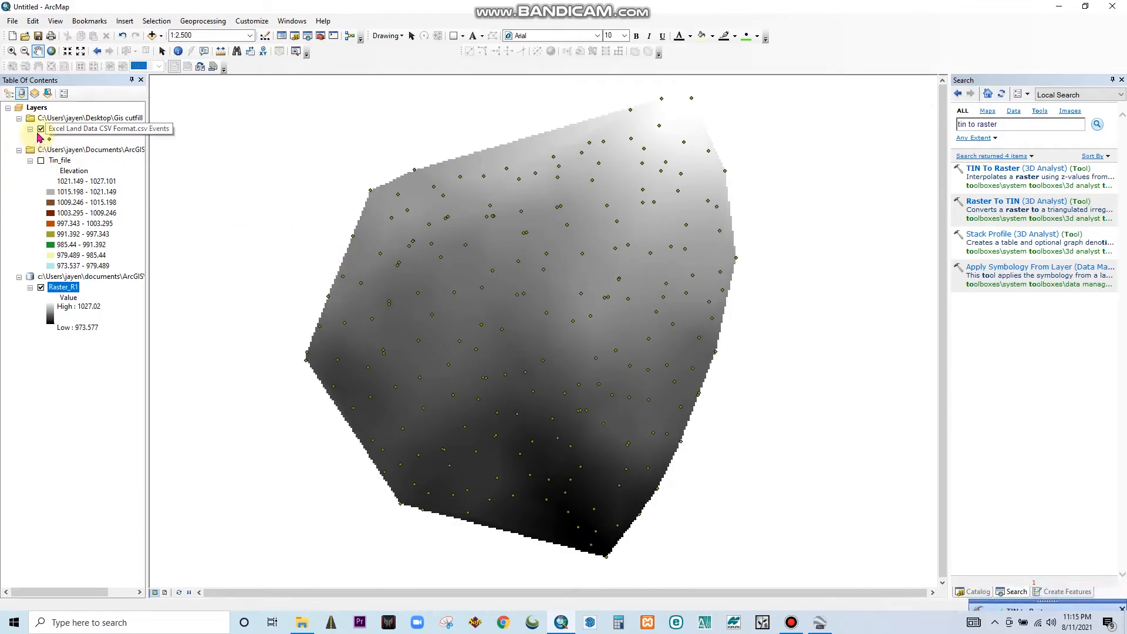
{"action": "left_click", "coordinate": [41, 129]}
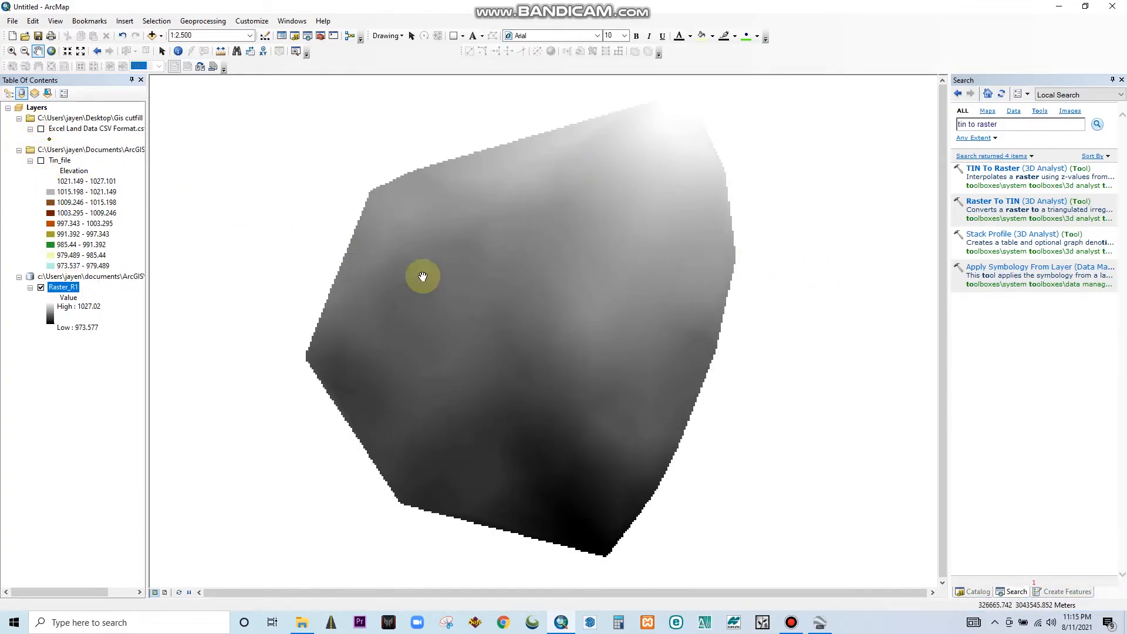
{"action": "left_click_drag", "start_coordinate": [473, 295], "coordinate": [515, 327]}
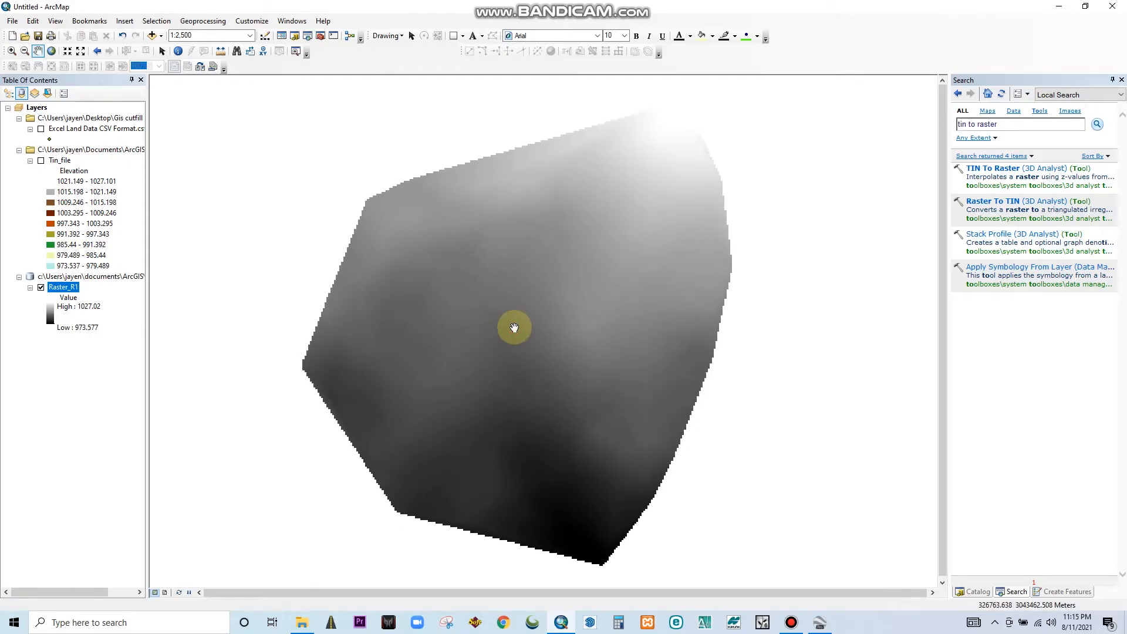
Search for "raster calculation" and open the Raster Calculator (Spatial Analyst) tool.
{"action": "left_click", "coordinate": [1010, 124]}
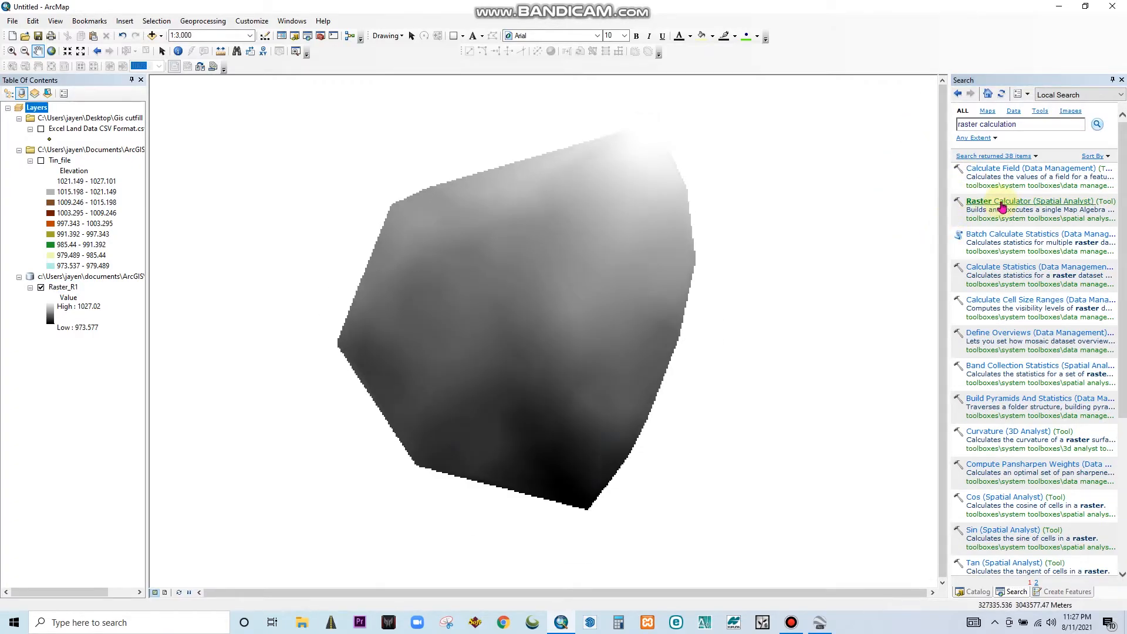
{"action": "left_click", "coordinate": [1006, 204]}
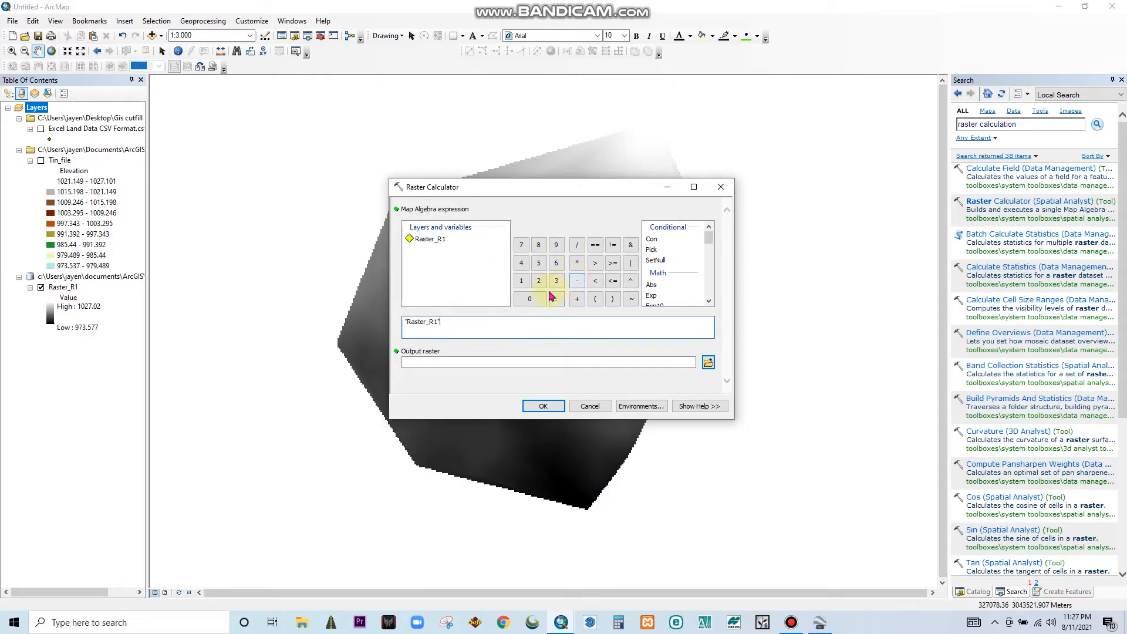
Complete the map algebra expression as "Raster_R1" * 0 + 1002 and run it with the output raster raster_r1_r2 in default.gdb.
{"action": "left_click", "coordinate": [577, 262]}
{"action": "left_click", "coordinate": [530, 299]}
{"action": "left_click", "coordinate": [576, 301]}
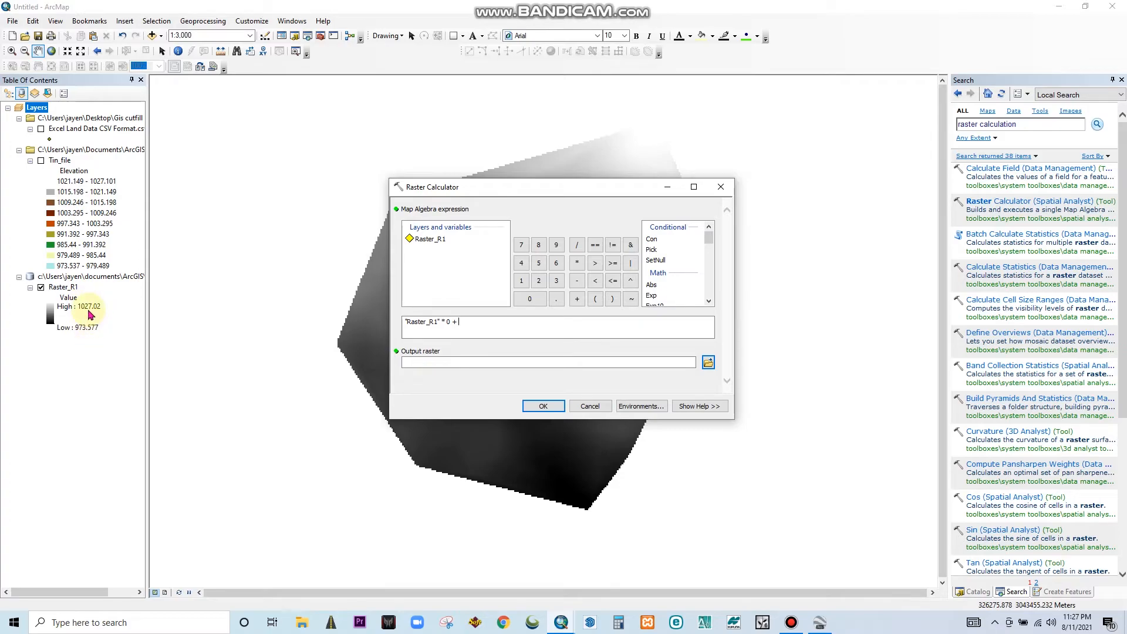
{"action": "left_click", "coordinate": [460, 323]}
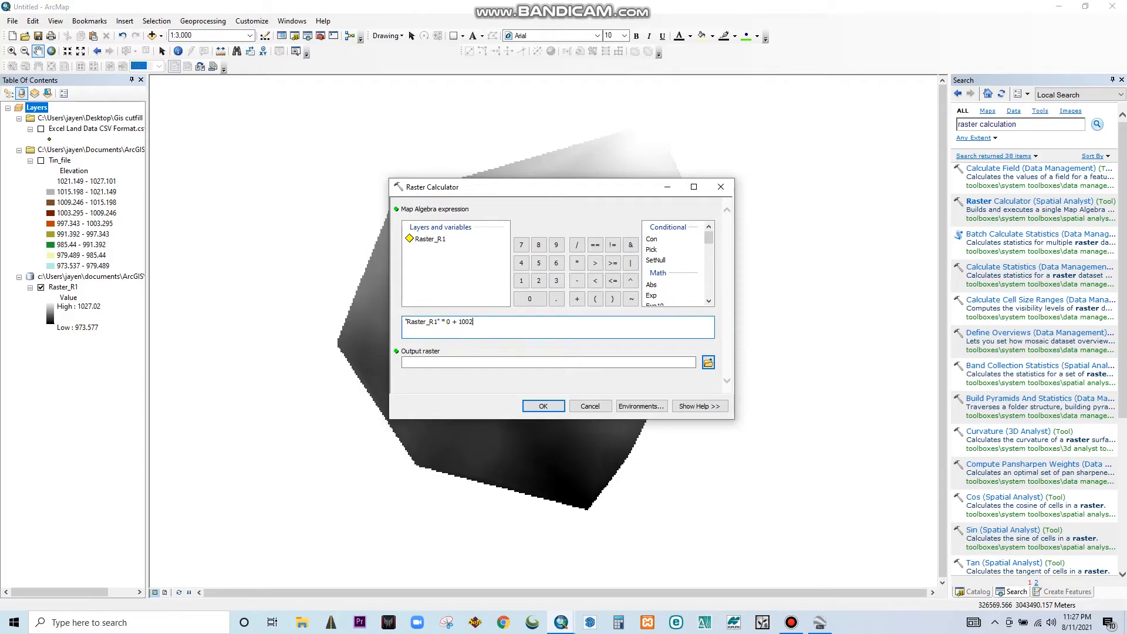
{"action": "left_click", "coordinate": [587, 362]}
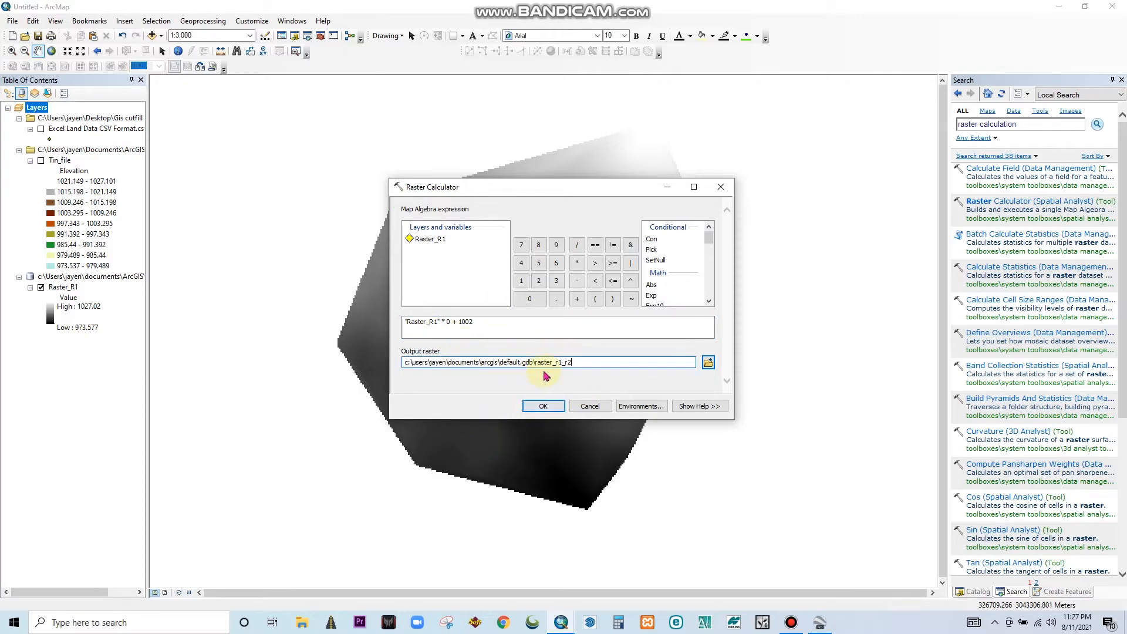
{"action": "left_click", "coordinate": [541, 406]}
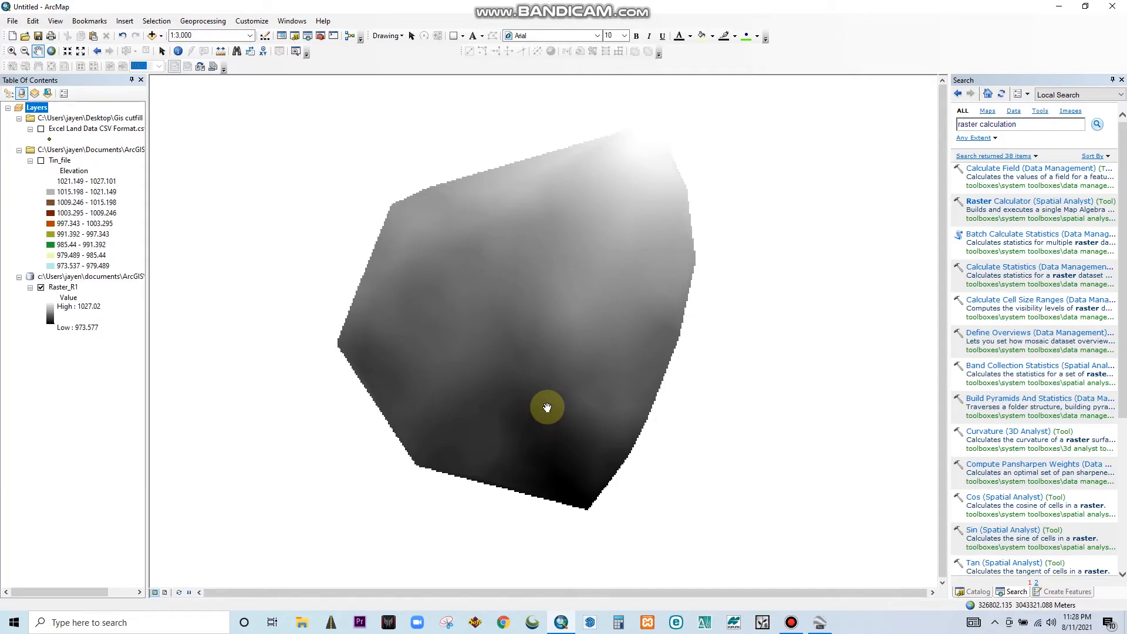
{"action": "left_click_drag", "start_coordinate": [542, 322], "coordinate": [536, 307]}
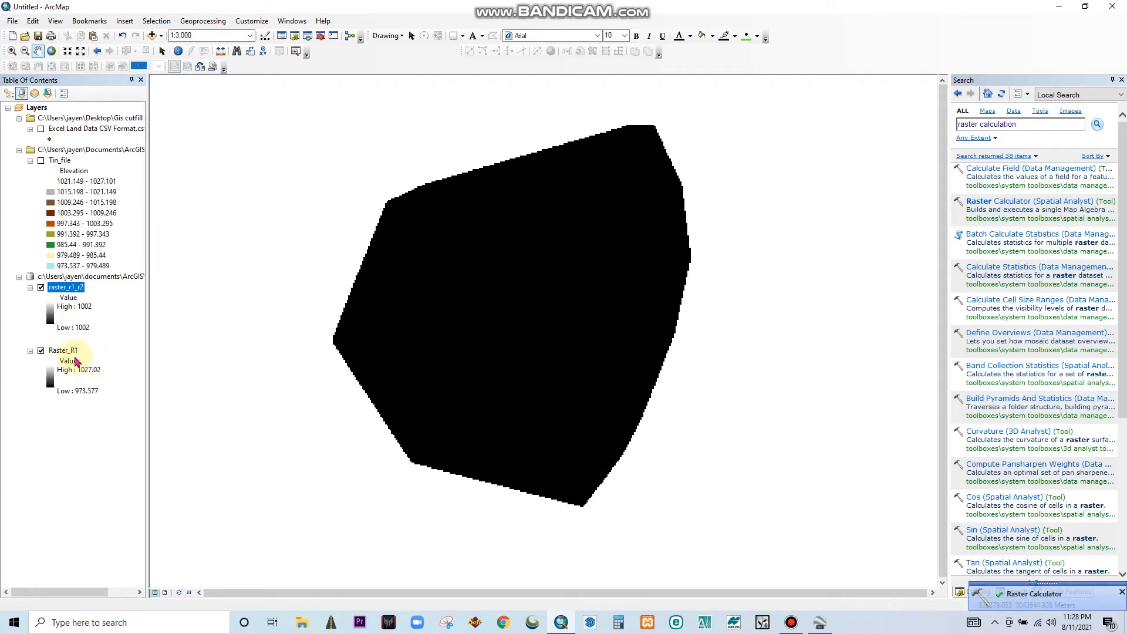
{"action": "left_click", "coordinate": [66, 287]}
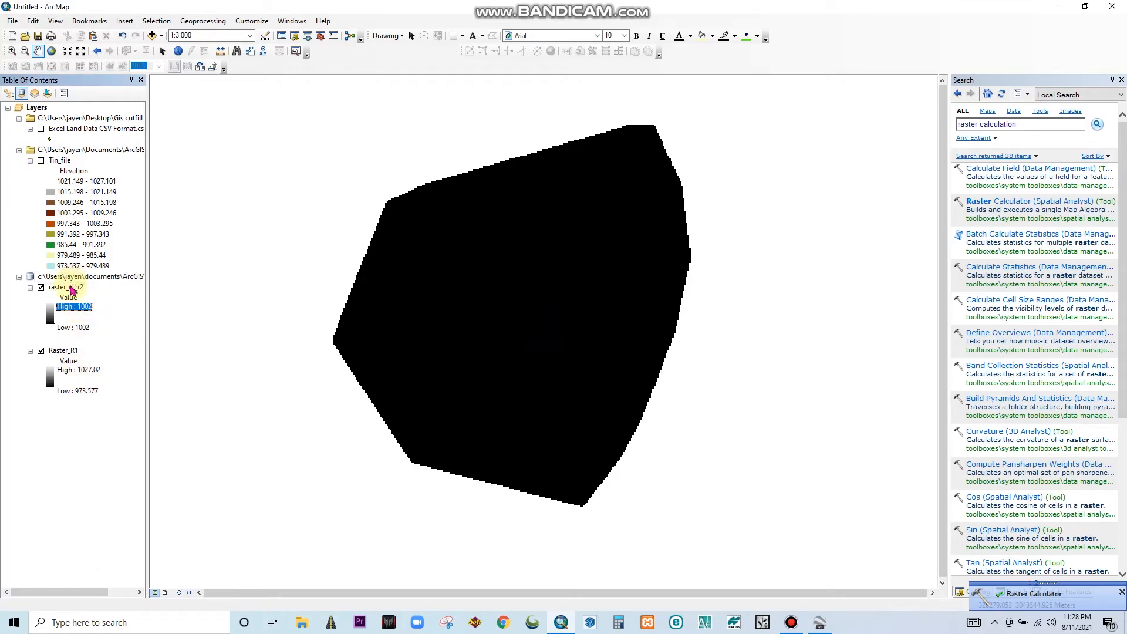
Search for "cut fill" and open the Cut Fill (3D Analyst) tool.
{"action": "left_click", "coordinate": [1024, 123]}
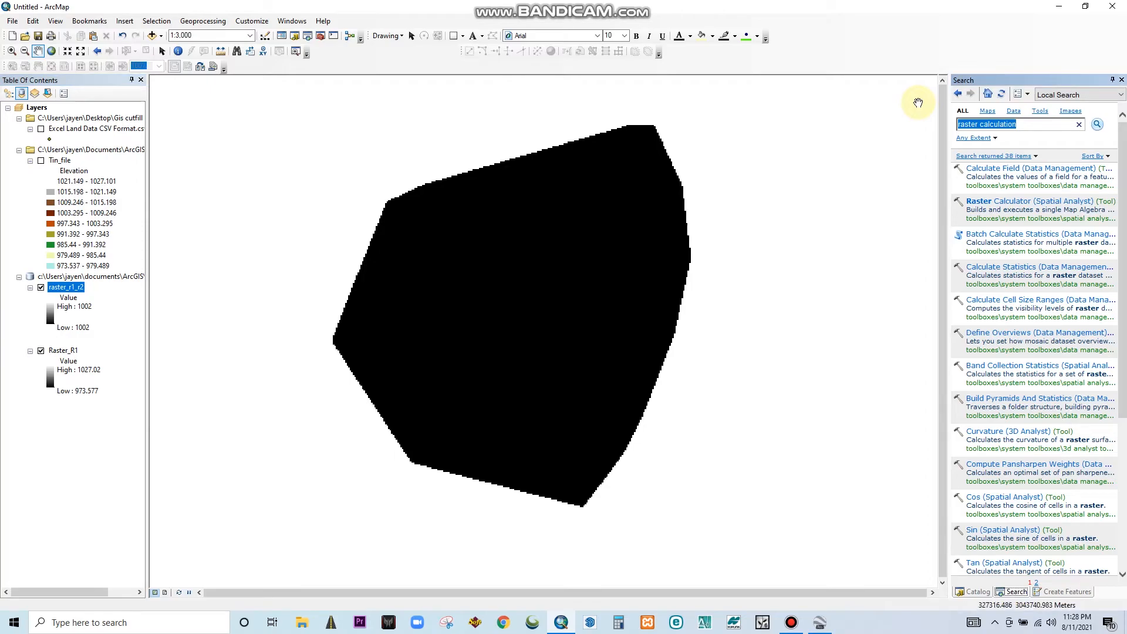
{"action": "type", "text": "cut fill"}
{"action": "key", "text": "Return"}
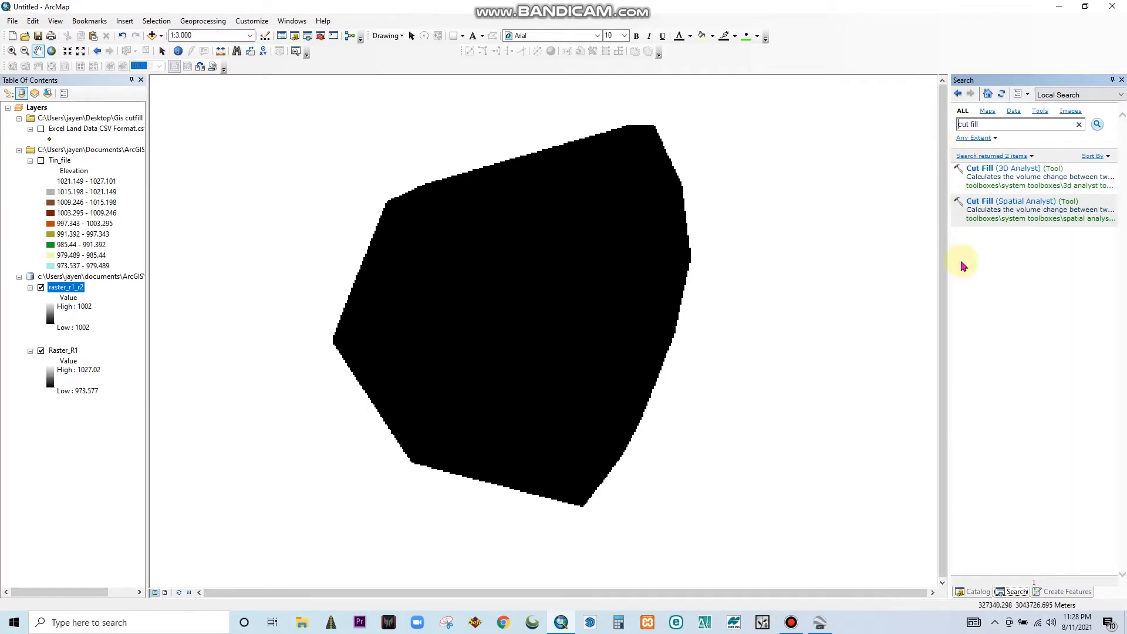
{"action": "left_click", "coordinate": [999, 169]}
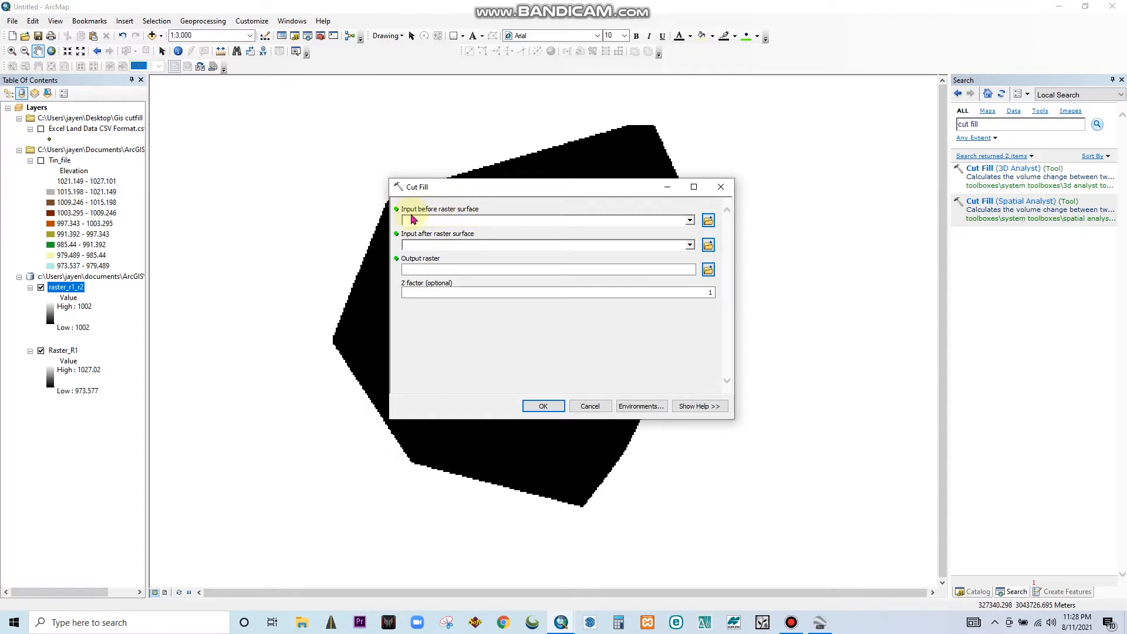
Run Cut Fill with Raster_R1 as the before surface and raster_r1_r2 as the after surface, keeping the default output raster.
{"action": "left_click", "coordinate": [64, 352]}
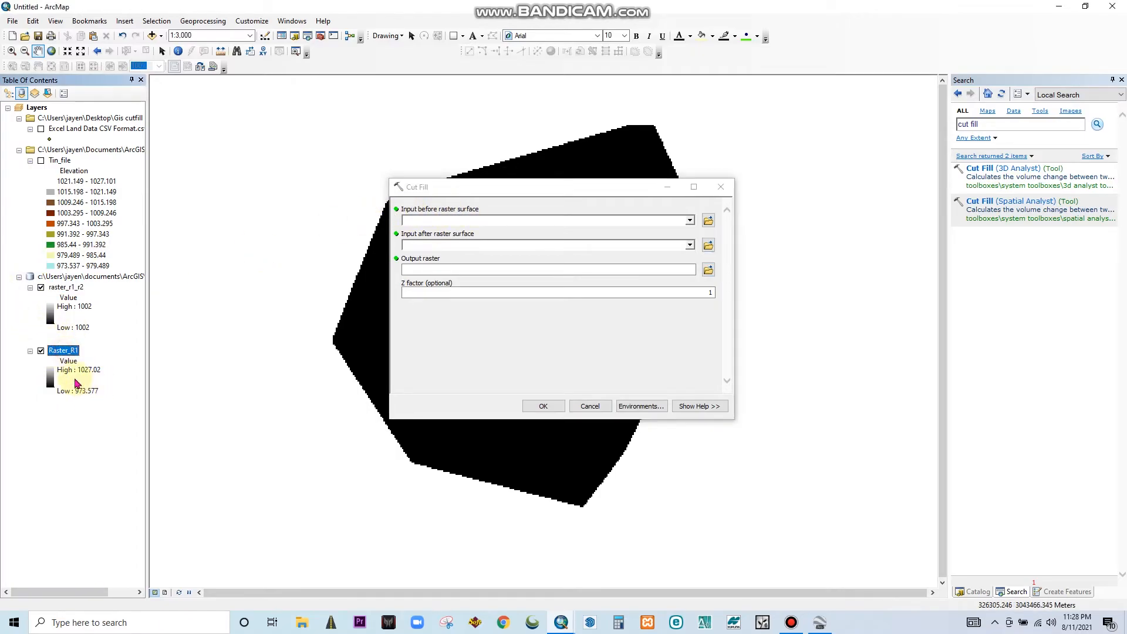
{"action": "left_click", "coordinate": [689, 221]}
{"action": "left_click", "coordinate": [438, 241]}
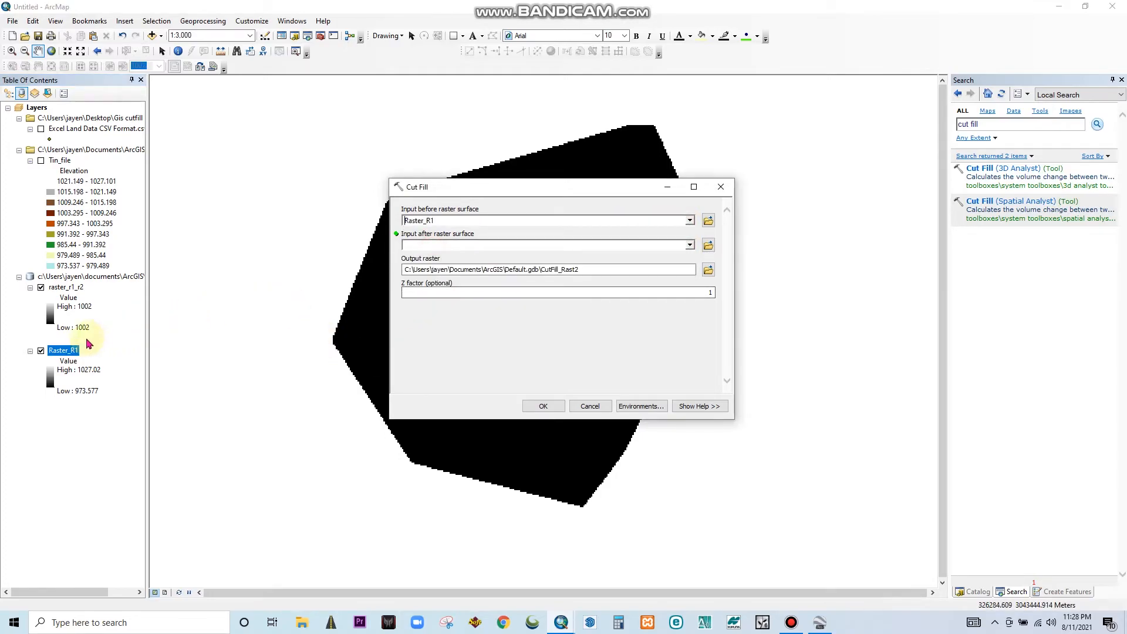
{"action": "left_click", "coordinate": [75, 308]}
{"action": "left_click", "coordinate": [66, 287]}
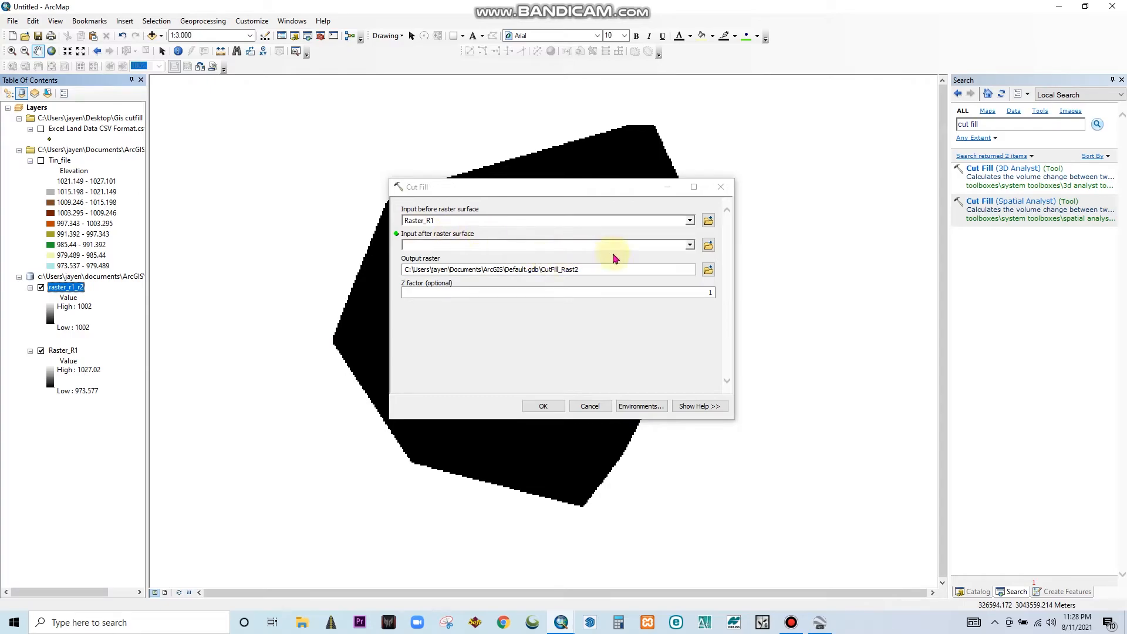
{"action": "left_click", "coordinate": [689, 244]}
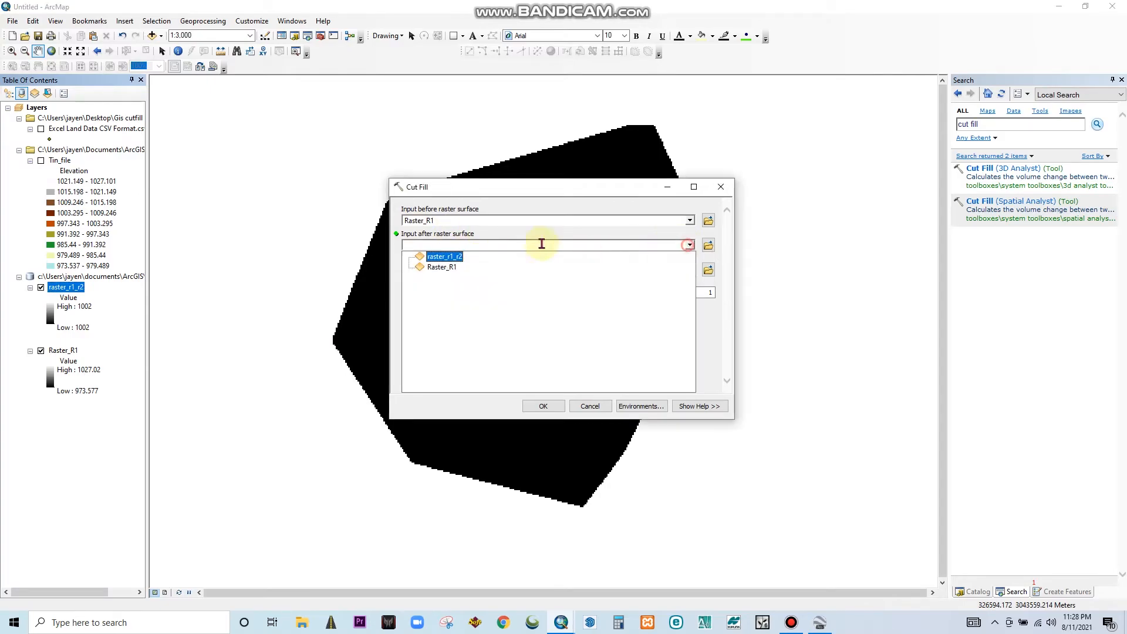
{"action": "left_click", "coordinate": [450, 259]}
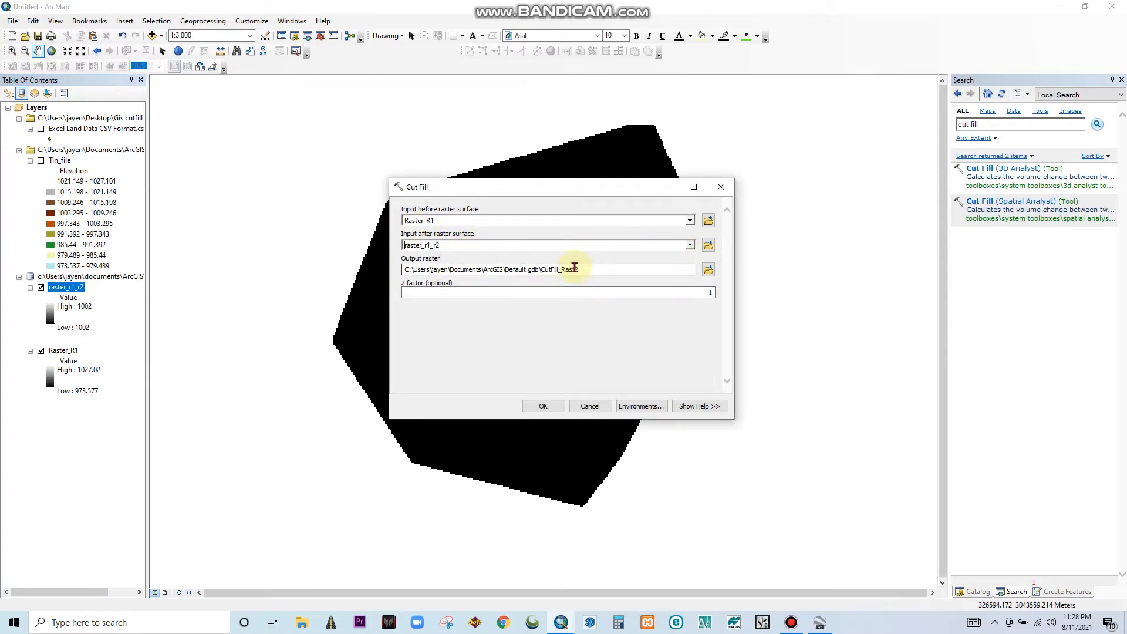
{"action": "left_click", "coordinate": [543, 406]}
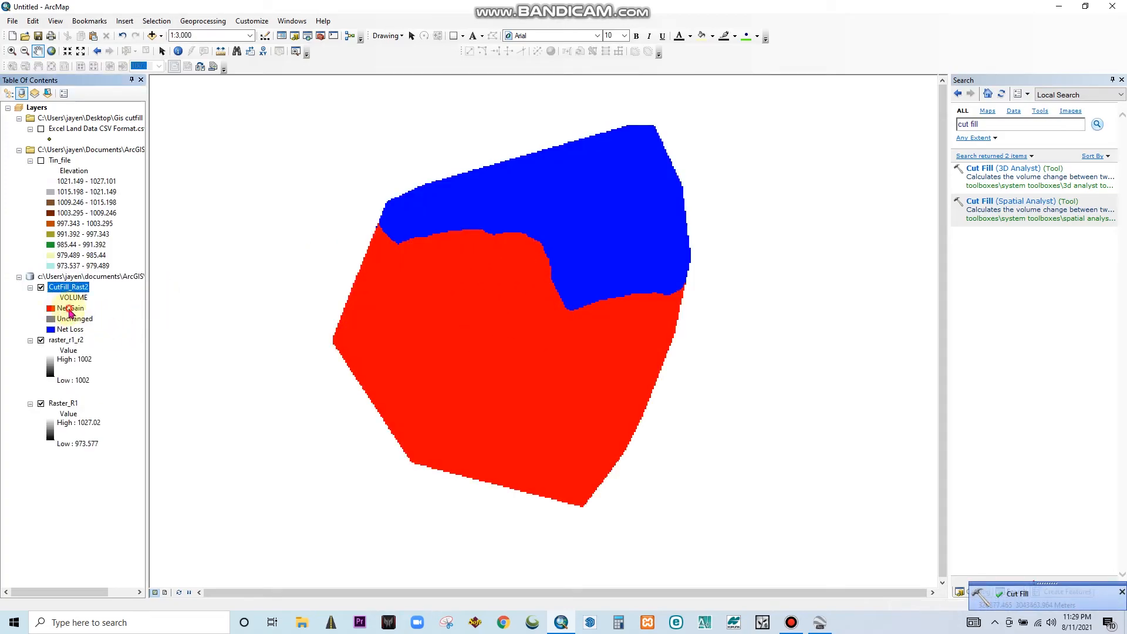
Examine the Net Gain and Net Loss areas of the cut-fill raster and open its attribute table beside the map.
{"action": "left_click", "coordinate": [69, 311]}
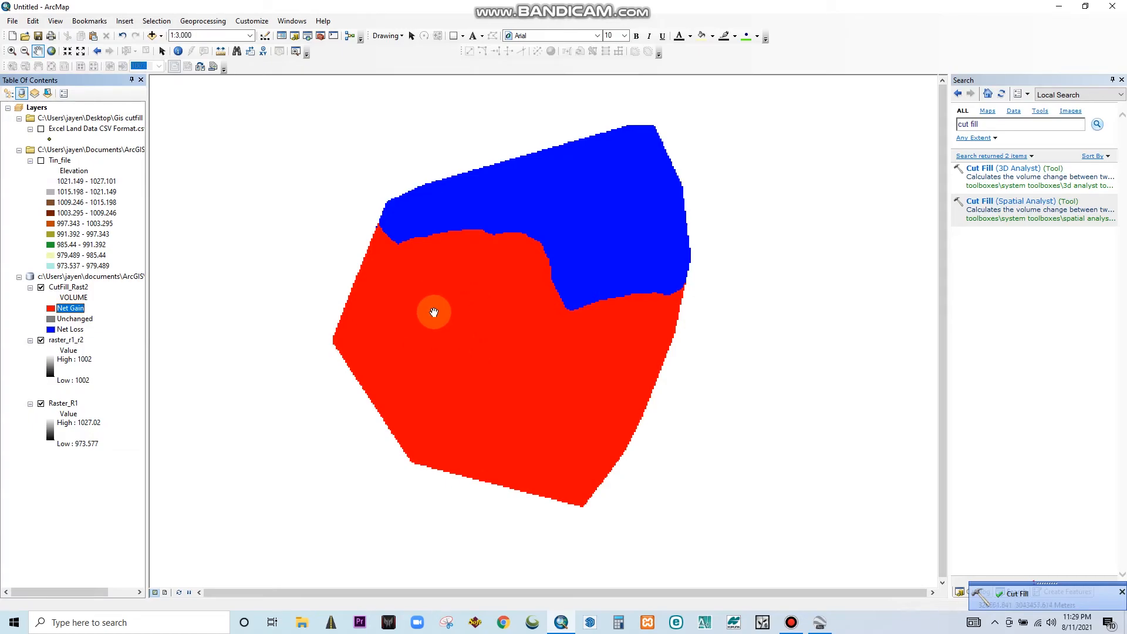
{"action": "left_click_drag", "start_coordinate": [499, 327], "coordinate": [506, 323]}
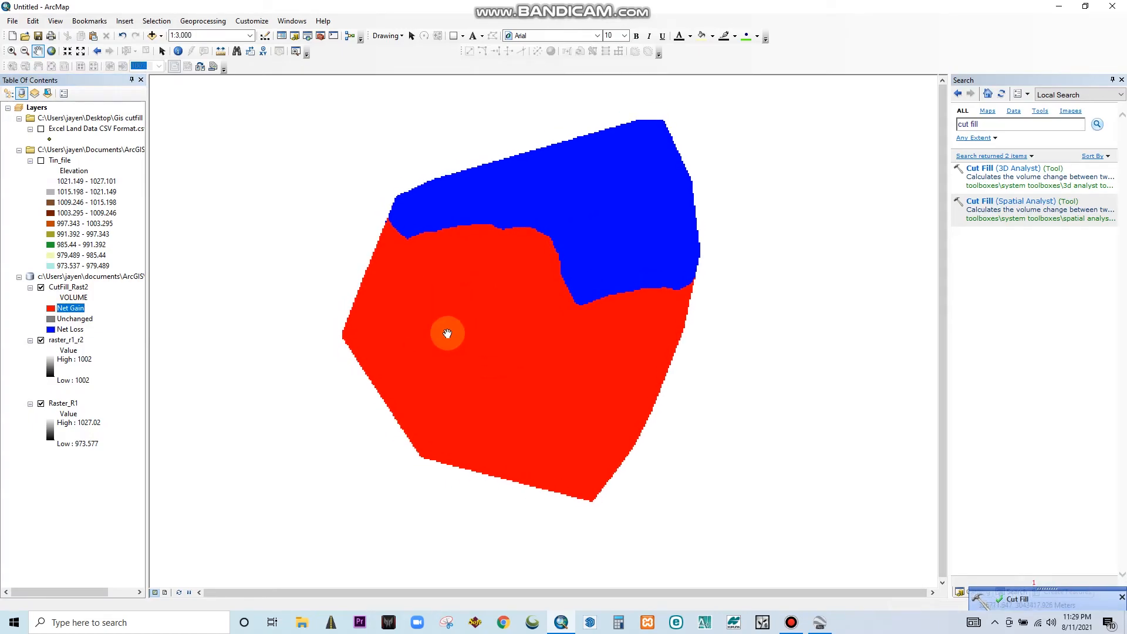
{"action": "left_click", "coordinate": [70, 329]}
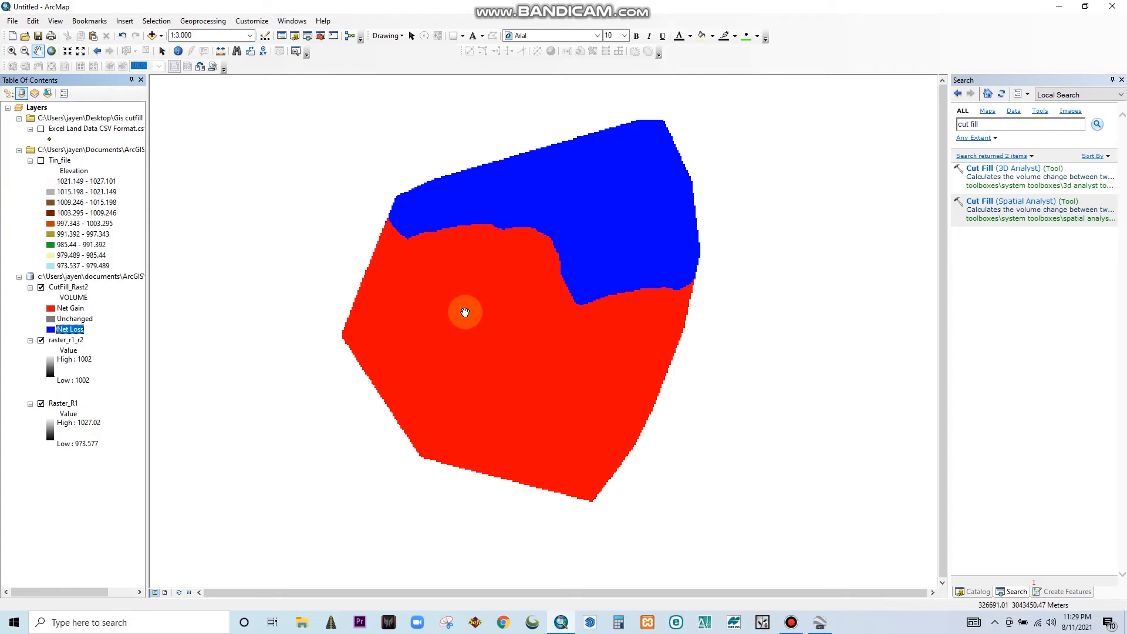
{"action": "right_click", "coordinate": [67, 290]}
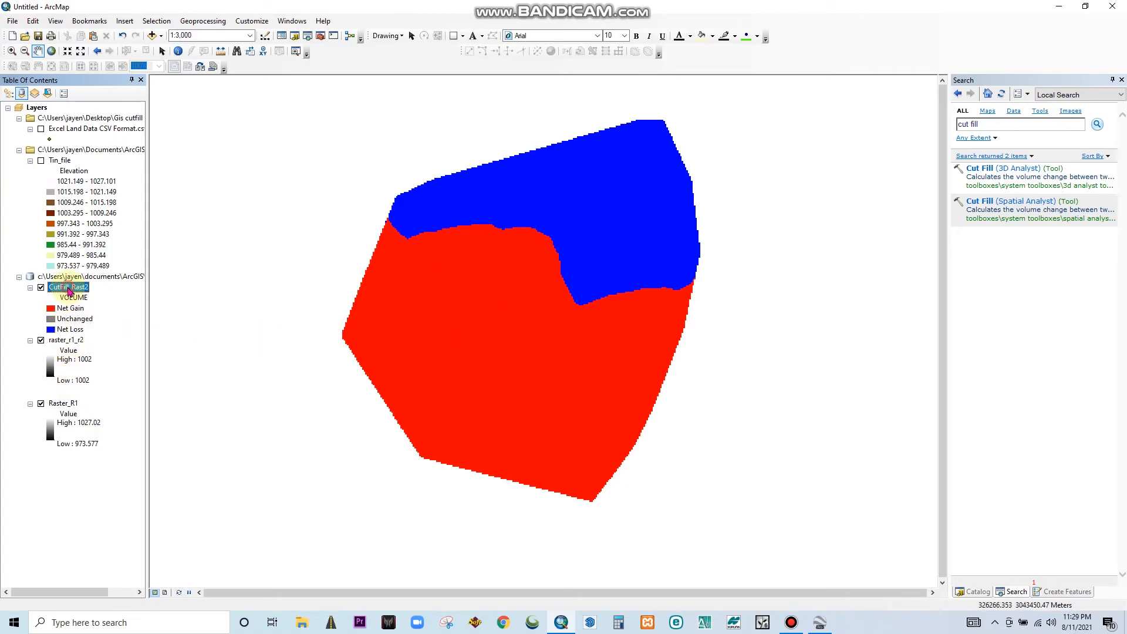
{"action": "left_click", "coordinate": [107, 323]}
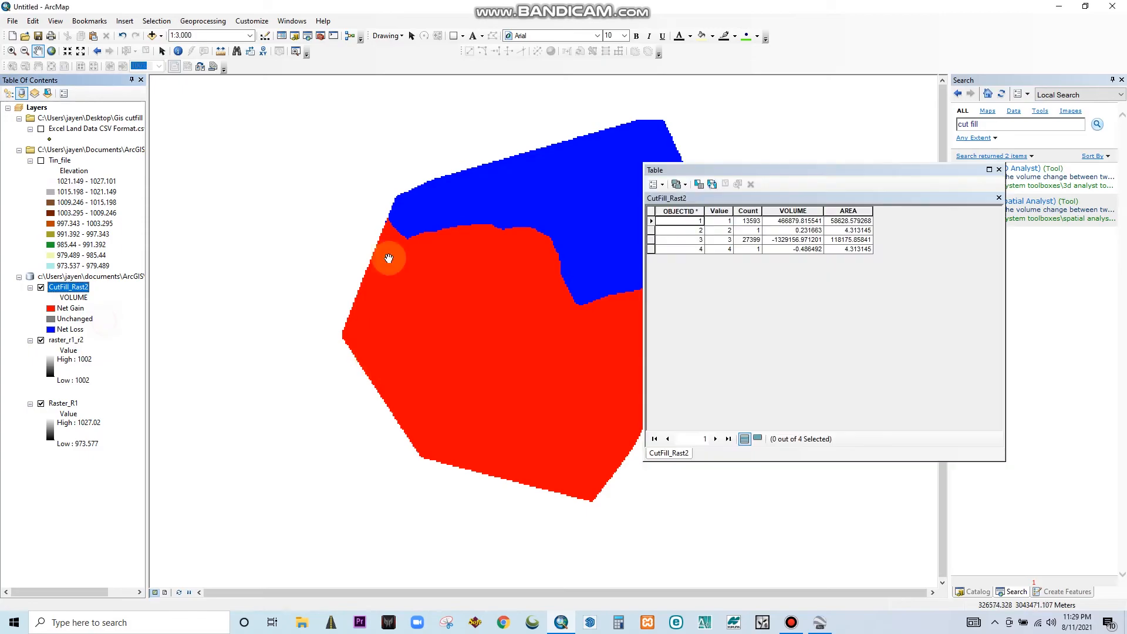
{"action": "left_click_drag", "start_coordinate": [827, 171], "coordinate": [795, 152]}
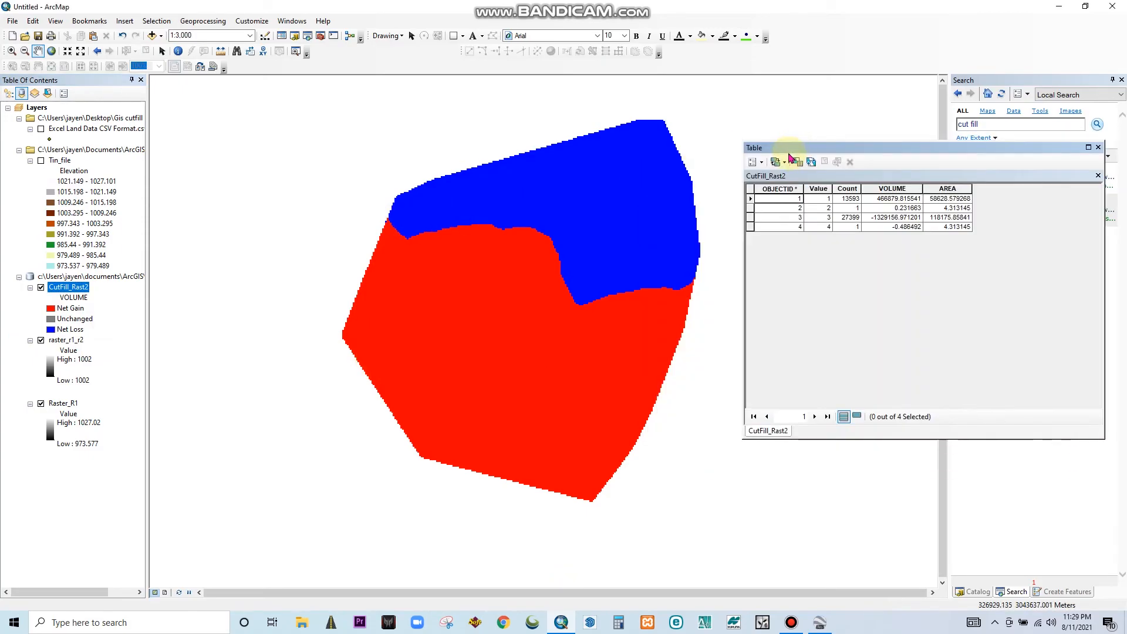
Select records 1, 2 and 3 of the CutFill_Rast2 table one at a time to locate each record's region on the map.
{"action": "left_click", "coordinate": [750, 200]}
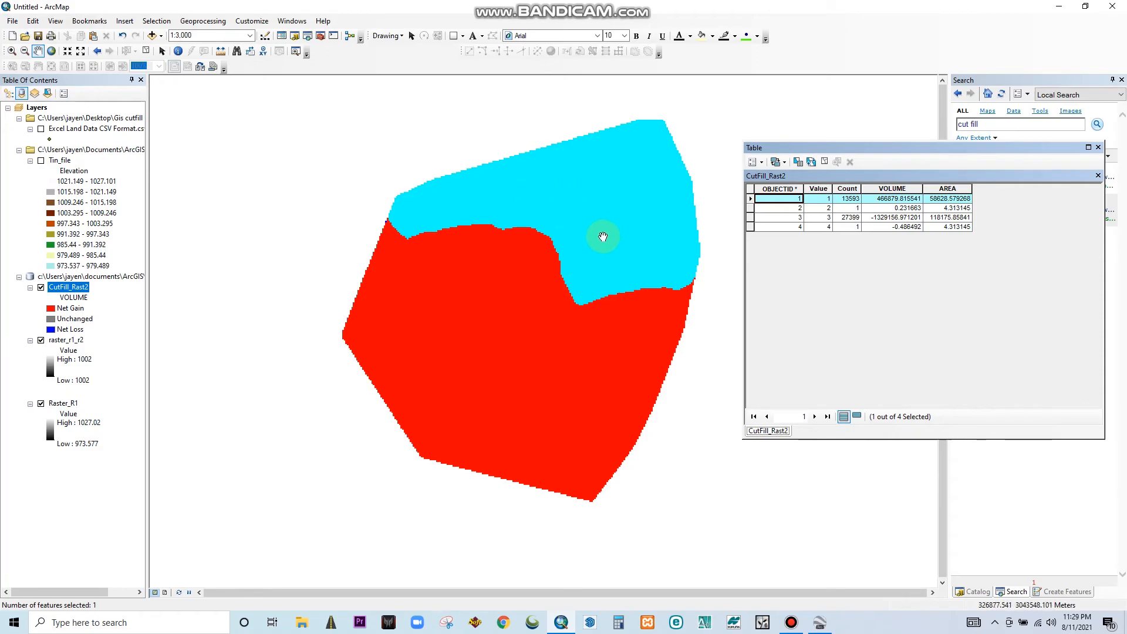
{"action": "left_click_drag", "start_coordinate": [594, 221], "coordinate": [574, 206]}
{"action": "left_click", "coordinate": [750, 208]}
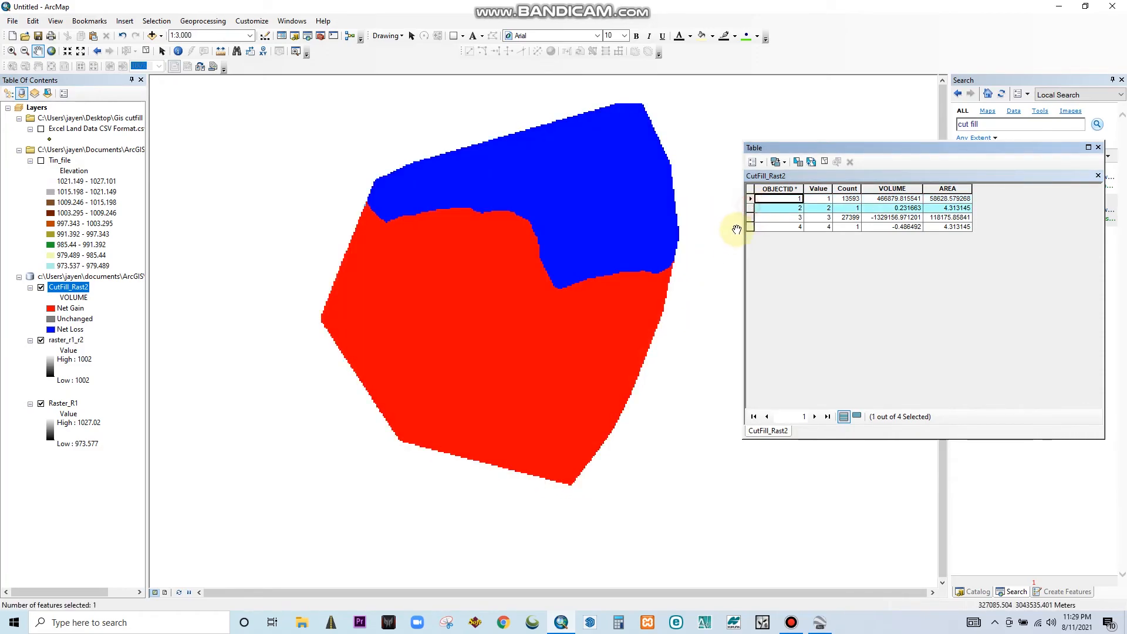
{"action": "left_click", "coordinate": [751, 218]}
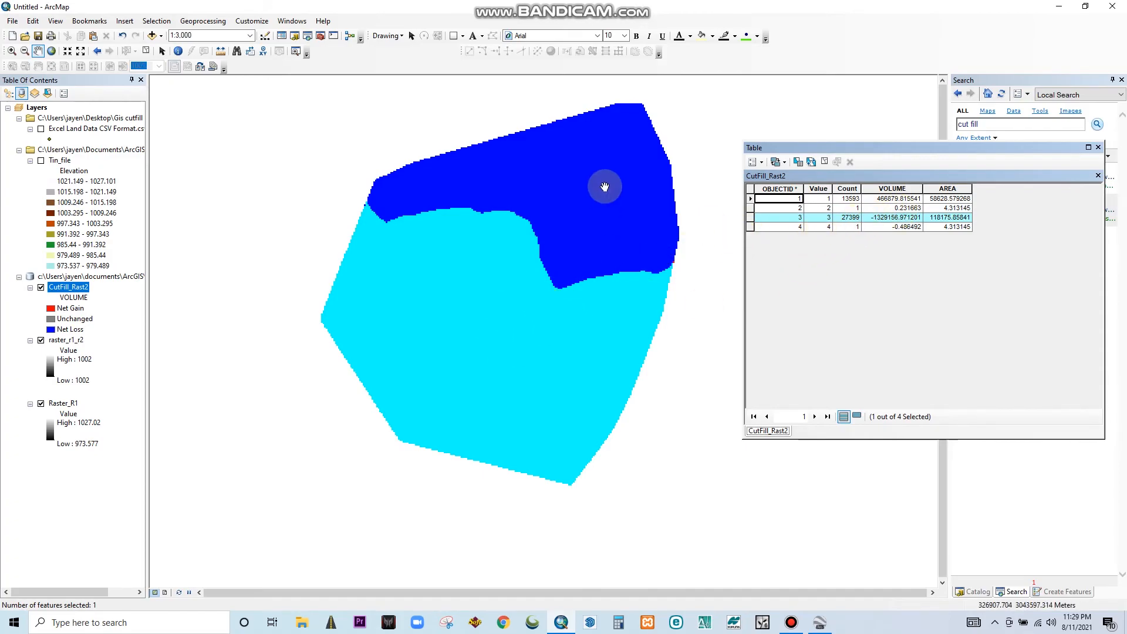
{"action": "left_click", "coordinate": [750, 198]}
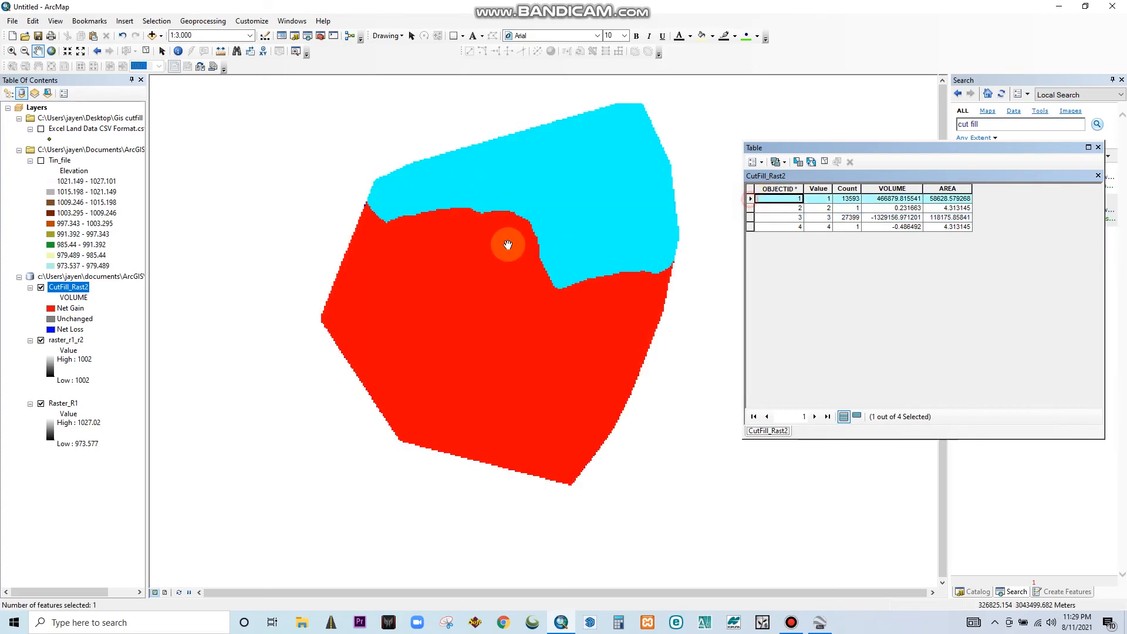
{"action": "left_click", "coordinate": [751, 207]}
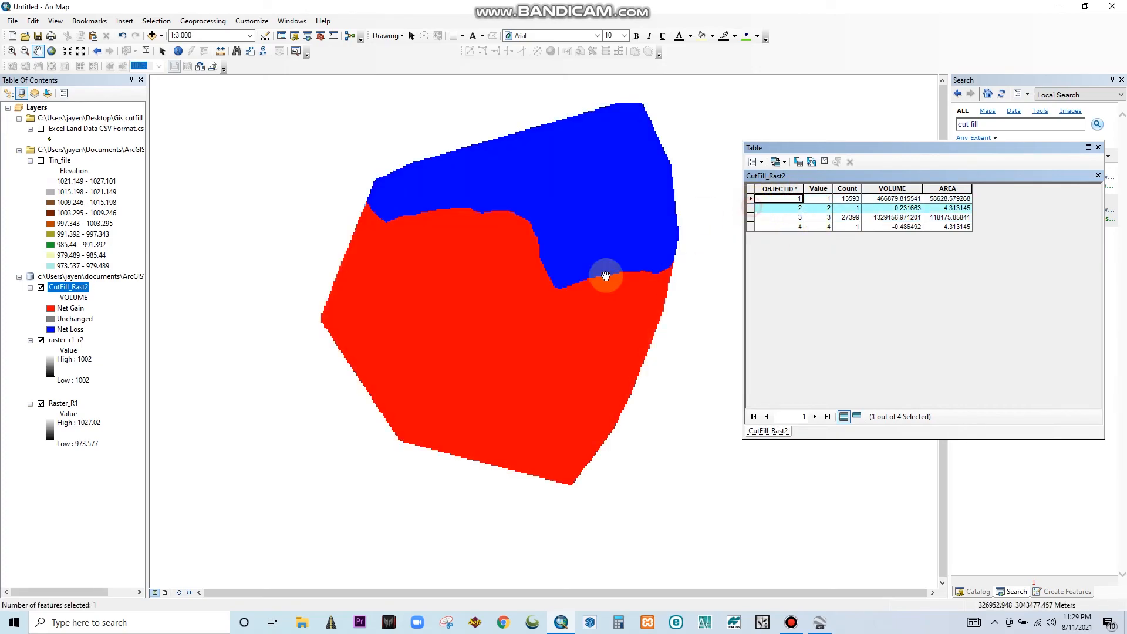
Select record 4 of the CutFill_Rast2 table and inspect its cell at the eastern edge of the cut-fill boundary.
{"action": "left_click", "coordinate": [751, 227]}
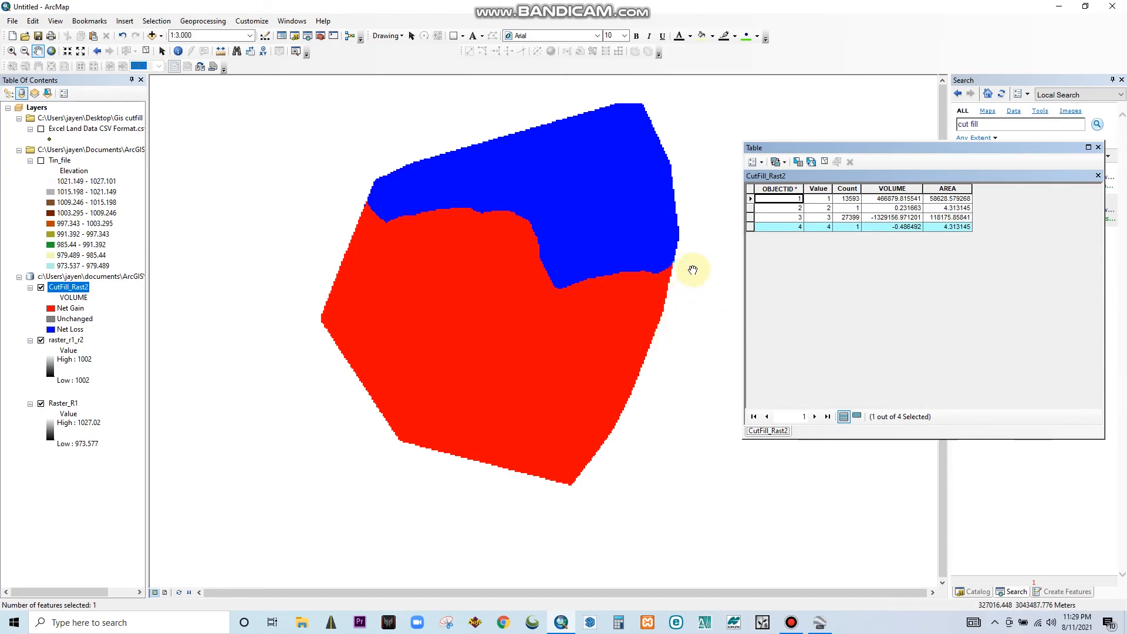
{"action": "scroll", "coordinate": [674, 260], "scroll_direction": "down", "scroll_amount": 3}
{"action": "scroll", "coordinate": [675, 261], "scroll_direction": "down", "scroll_amount": 5}
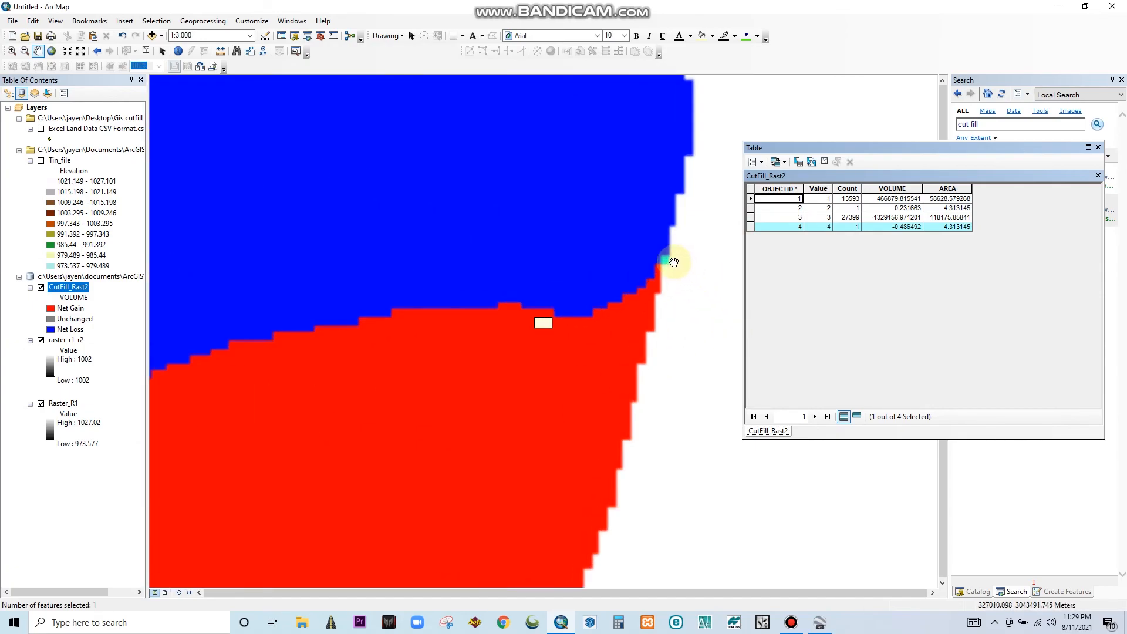
{"action": "left_click_drag", "start_coordinate": [675, 271], "coordinate": [652, 306]}
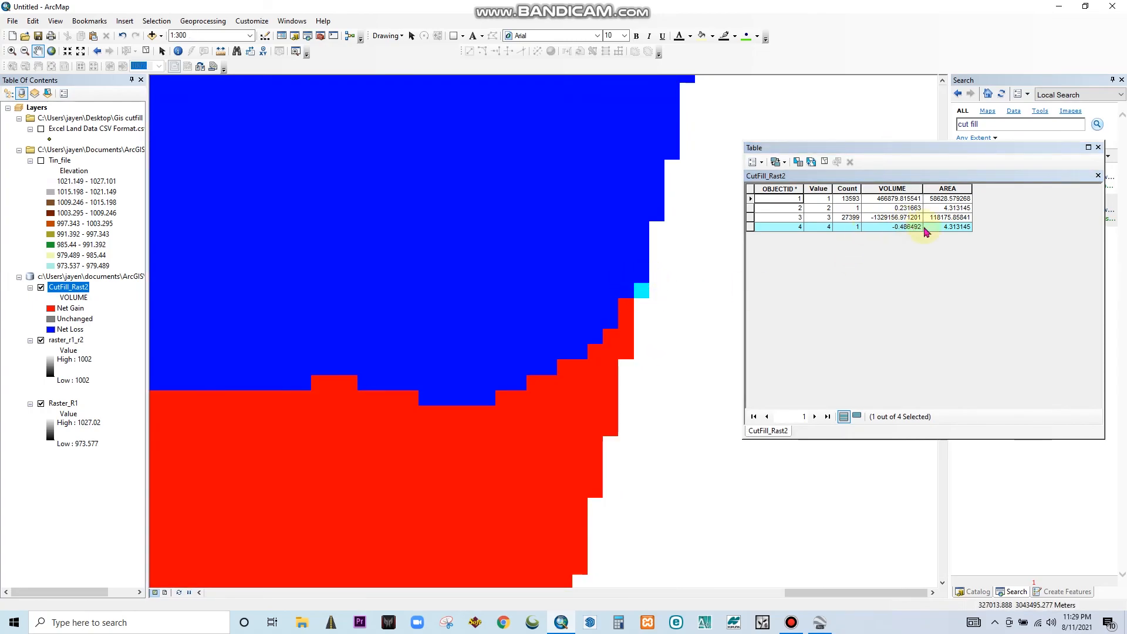
{"action": "scroll", "coordinate": [641, 294], "scroll_direction": "up", "scroll_amount": 6}
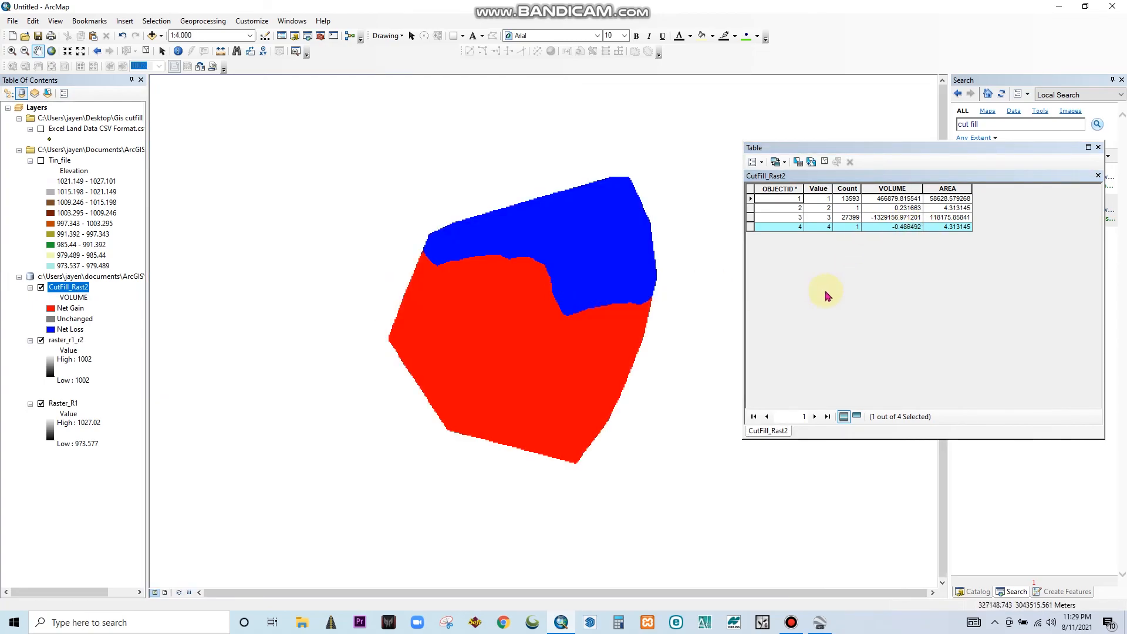
Check the VOLUME values of records 1 and 3 in the CutFill_Rast2 table.
{"action": "left_click_drag", "start_coordinate": [1039, 147], "coordinate": [951, 132]}
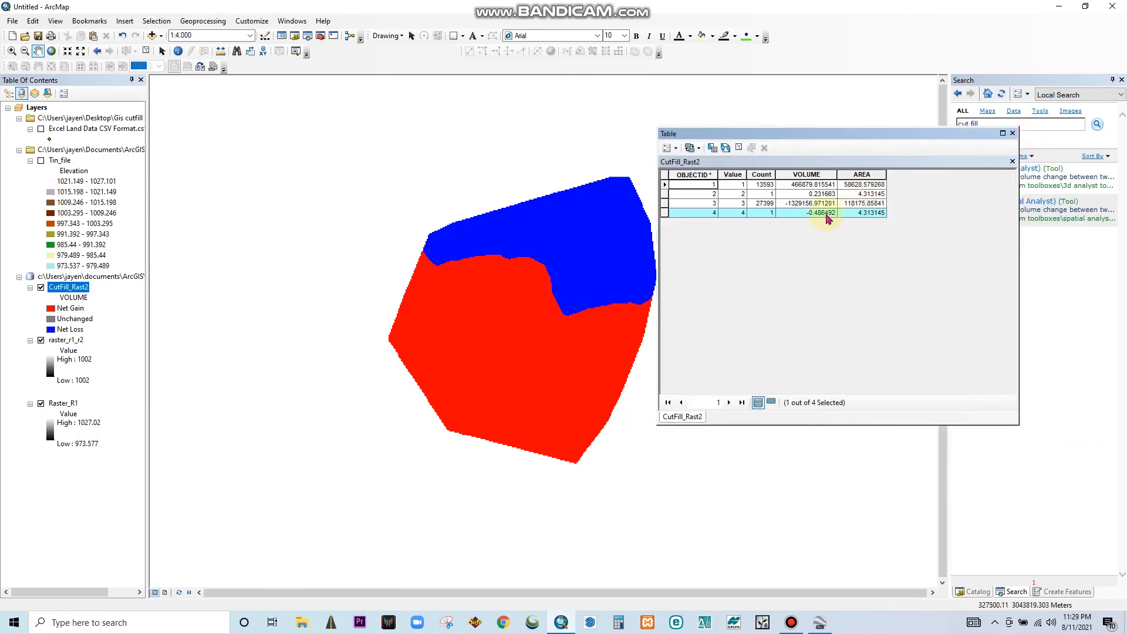
{"action": "left_click", "coordinate": [807, 188]}
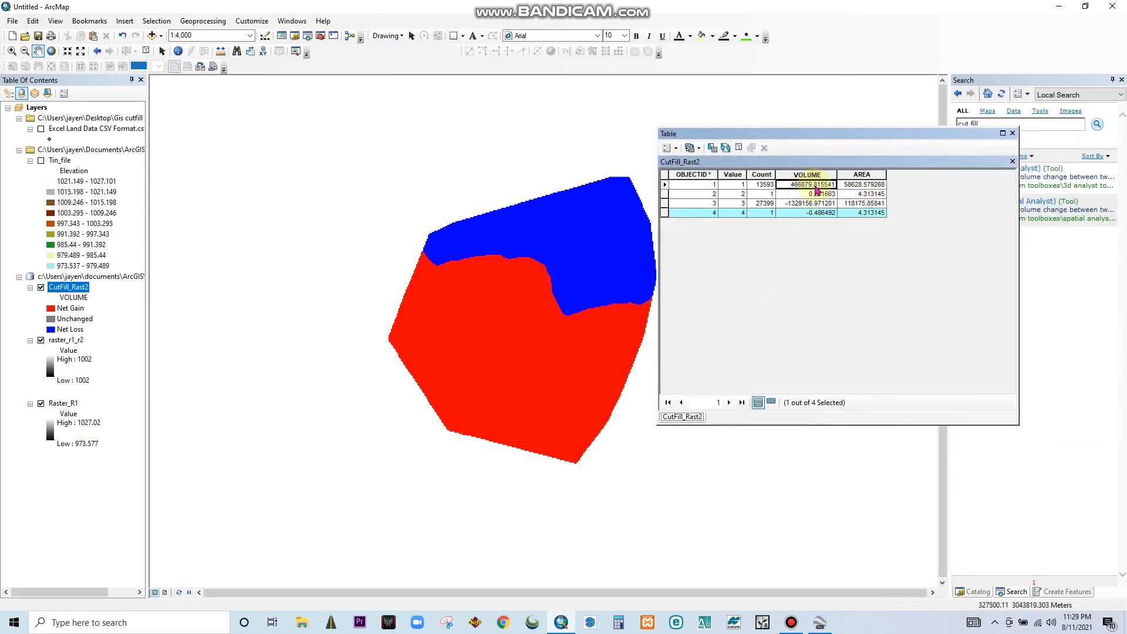
{"action": "left_click", "coordinate": [807, 203]}
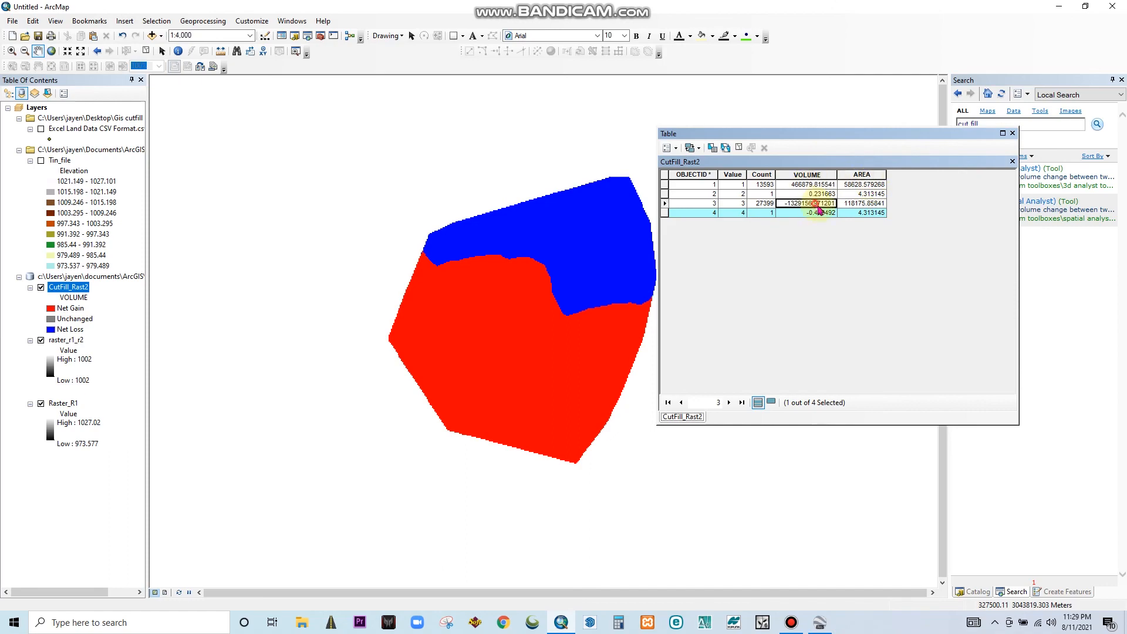